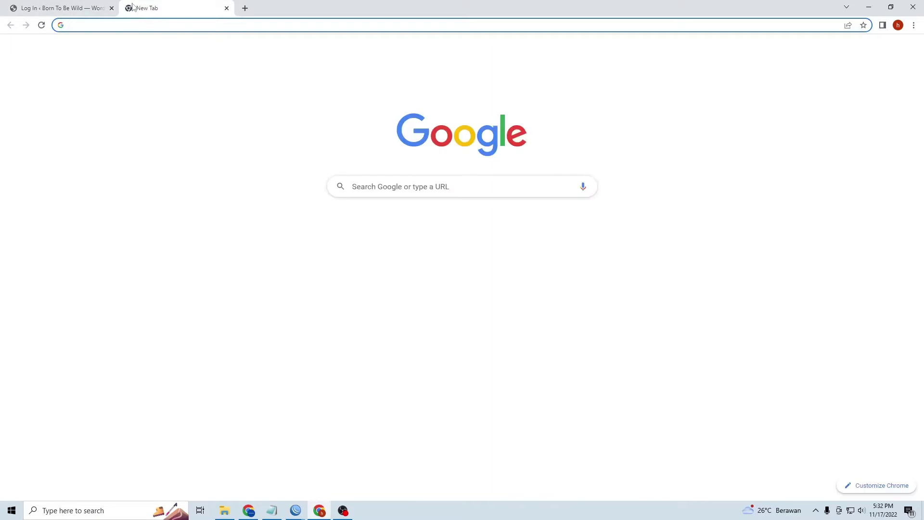
Search Google for pikiran rakyat, open the news site's headline article on the 2023 minimum wage, and examine its page navigation.
type("pikiran")
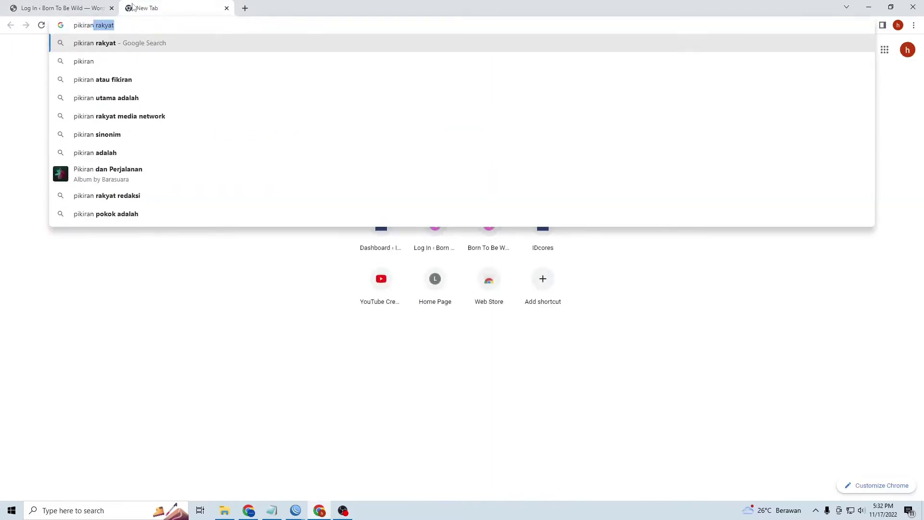
key("Return")
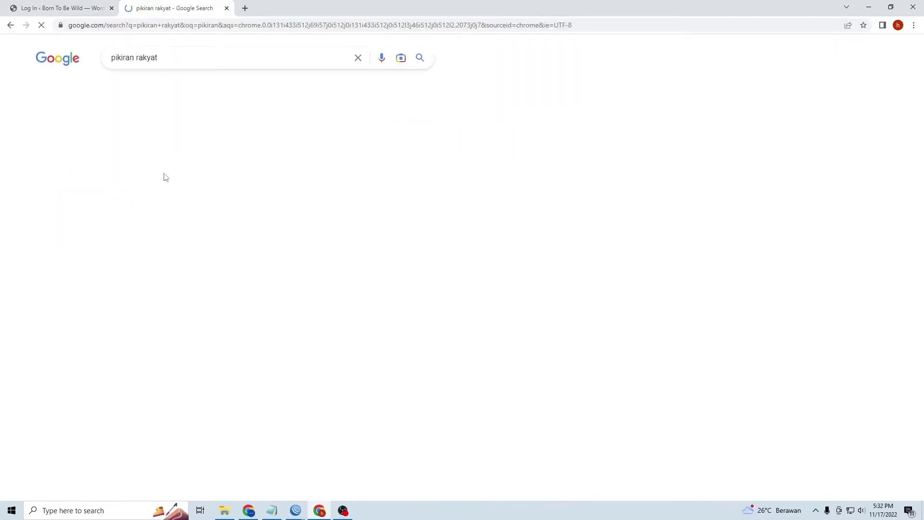
left_click(155, 142)
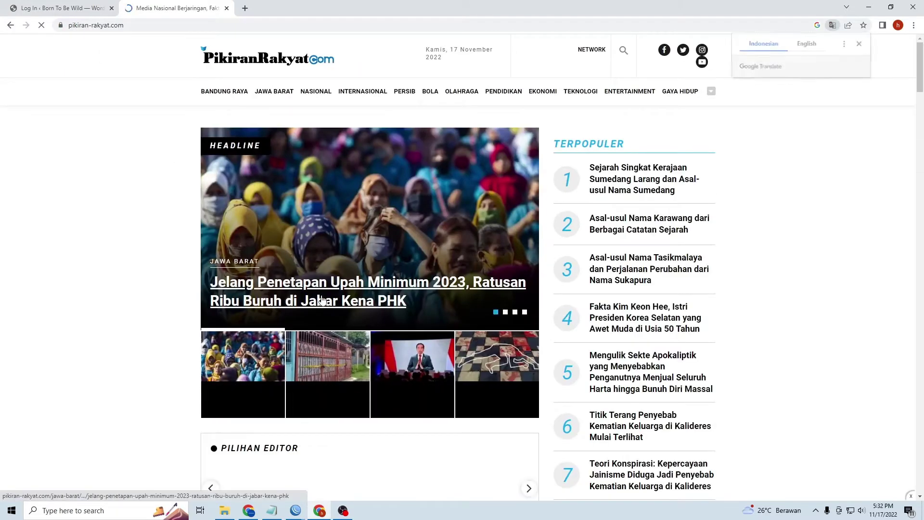
left_click(321, 299)
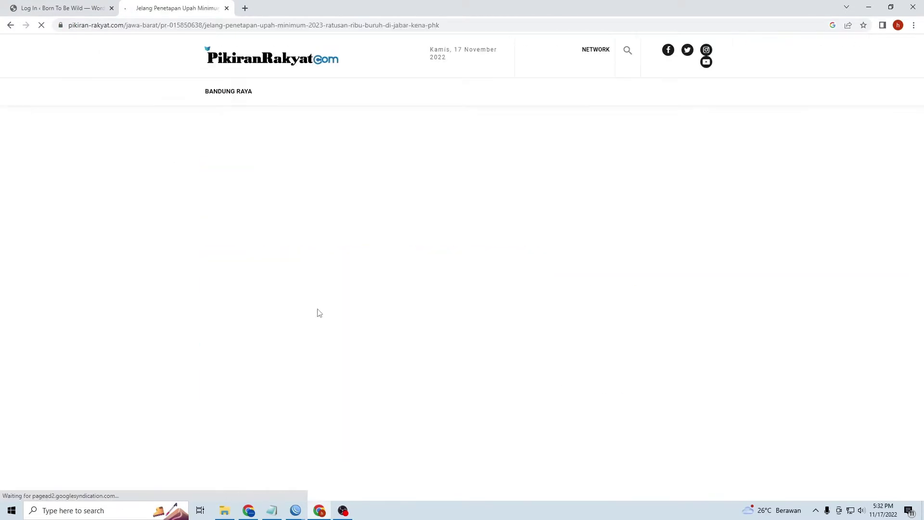
scroll(319, 313, "down", 12)
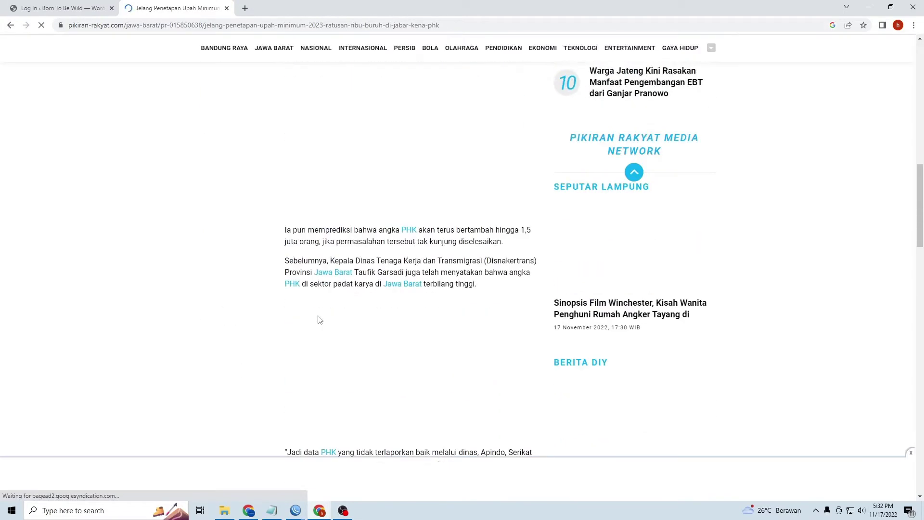
scroll(337, 327, "down", 4)
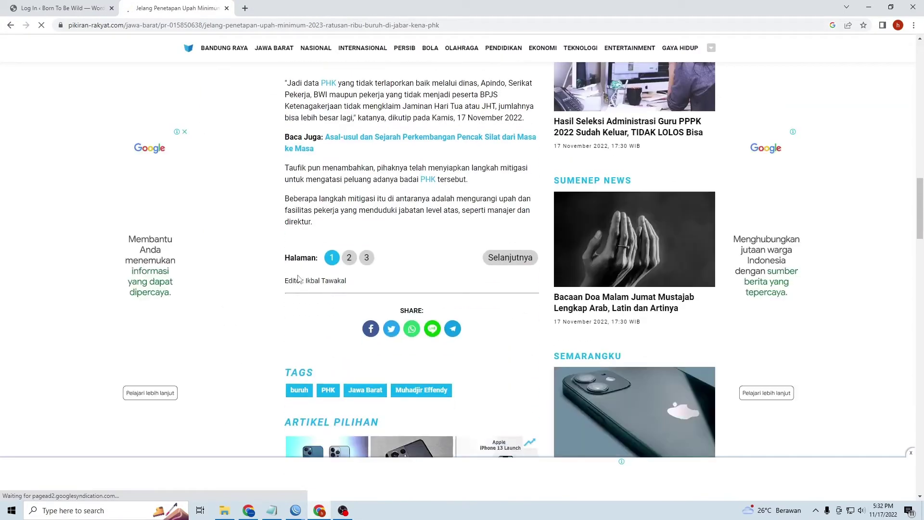
left_click_drag(381, 270, 445, 254)
left_click(357, 239)
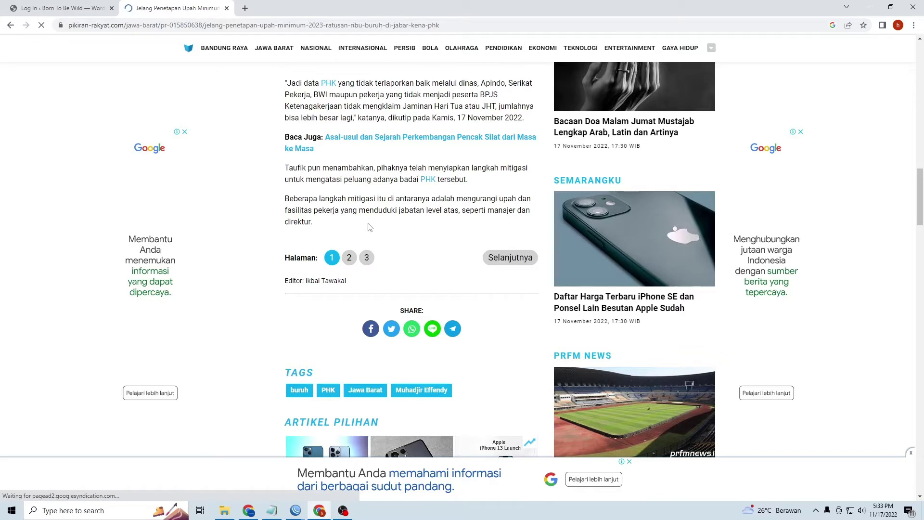
Log in to the Born To Be Wild WordPress admin with the prefilled credentials.
left_click(53, 8)
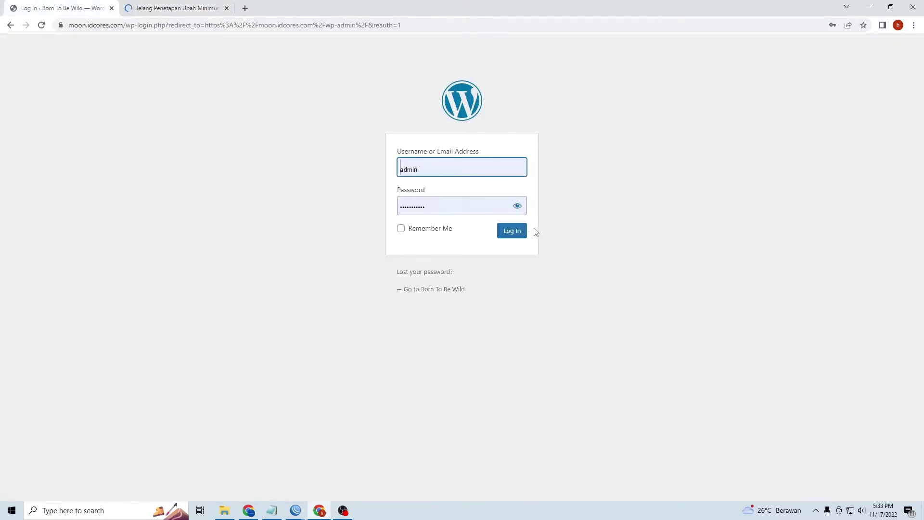
left_click(518, 232)
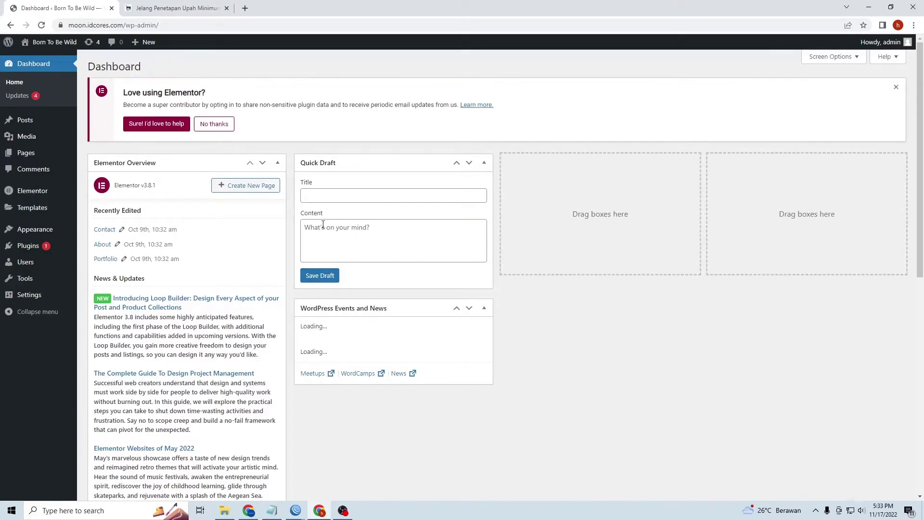
left_click(245, 8)
type("Automatically Paginate Posts")
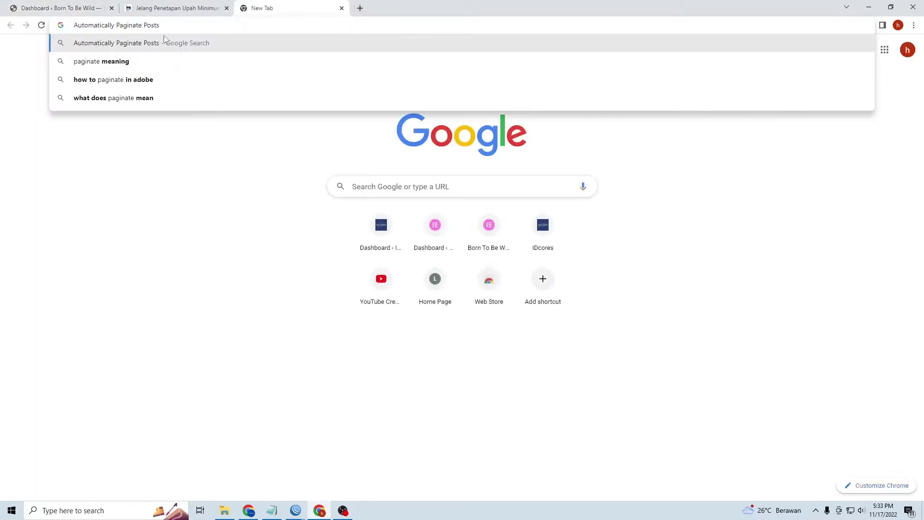
key("ctrl+1")
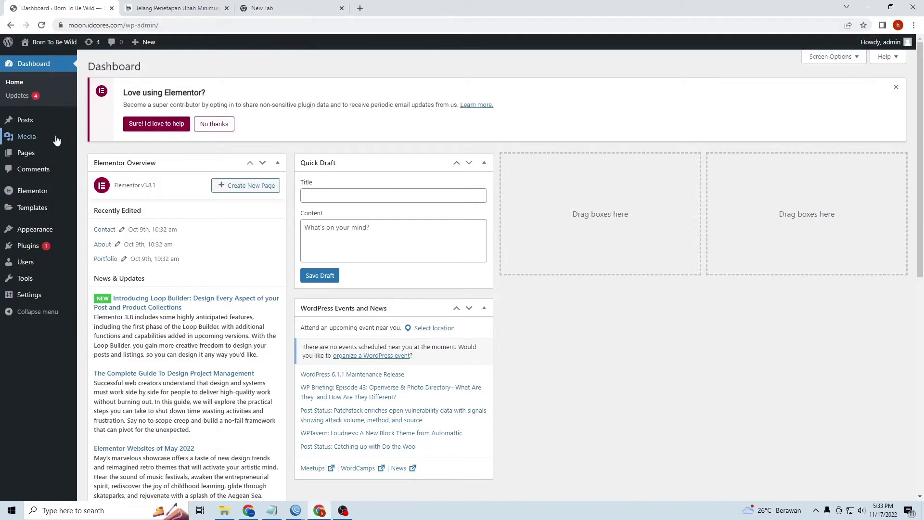
Create a new post and copy the article's headline in as its title: "Jelang Penetapan Upah Minimum 2023, Ratusan Ribu Buruh di Jabar Kena PHK".
mouse_move(54, 129)
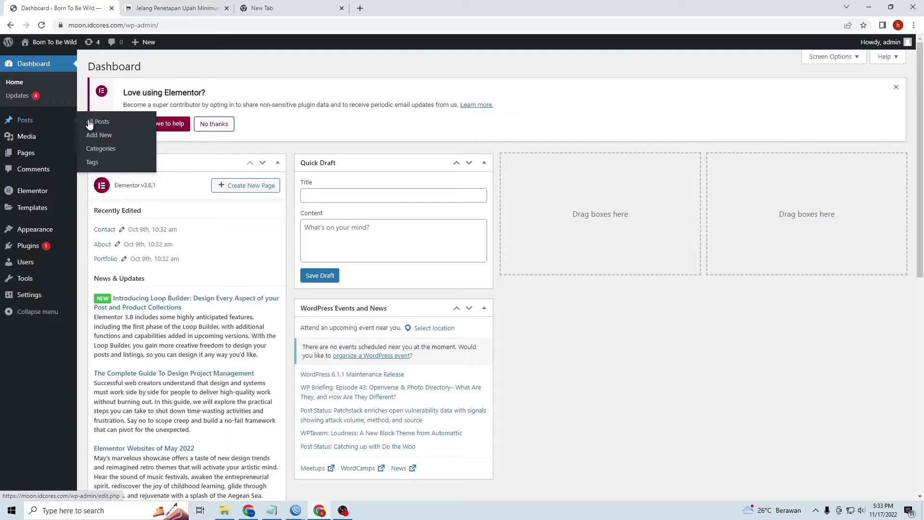
left_click(108, 140)
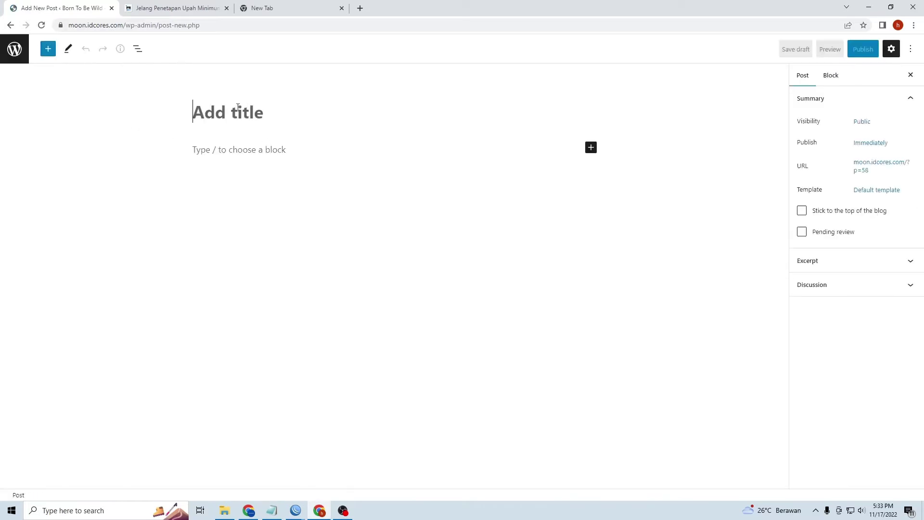
left_click(189, 7)
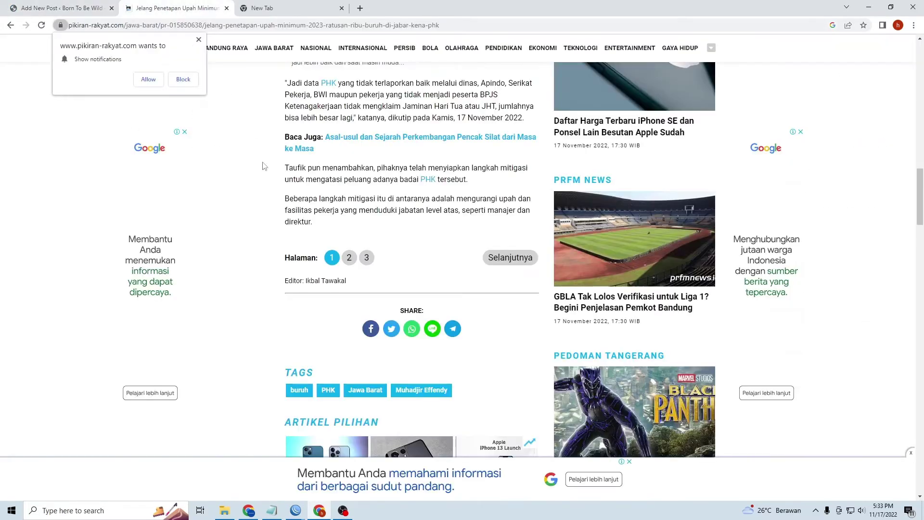
left_click(199, 40)
scroll(450, 236, "up", 10)
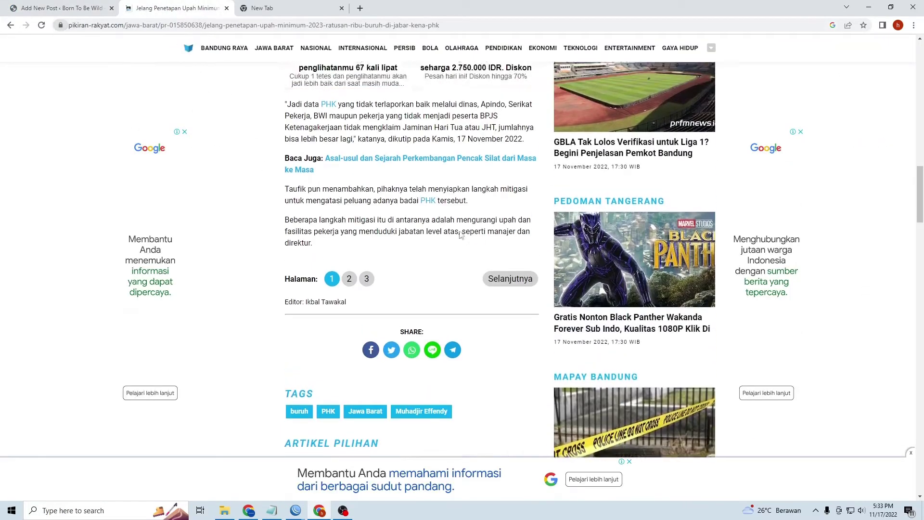
scroll(450, 236, "up", 12)
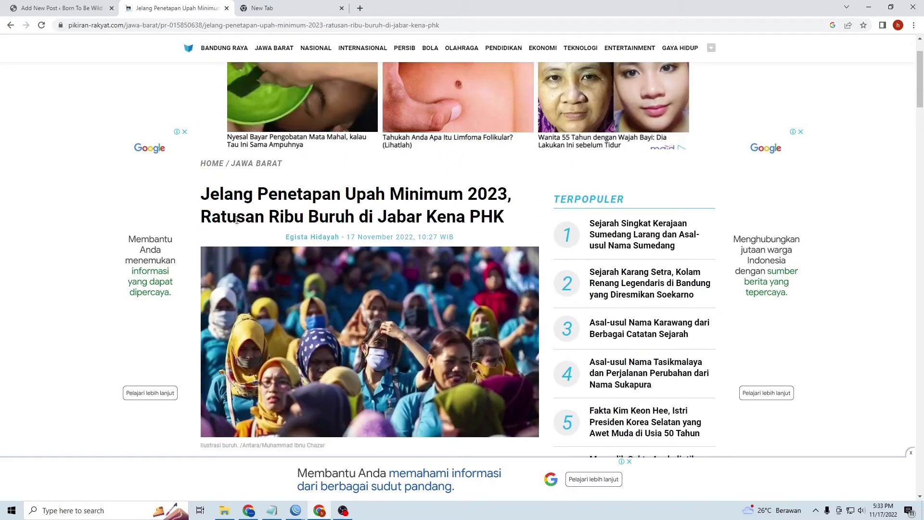
left_click_drag(201, 193, 522, 222)
key("ctrl+c")
left_click(58, 9)
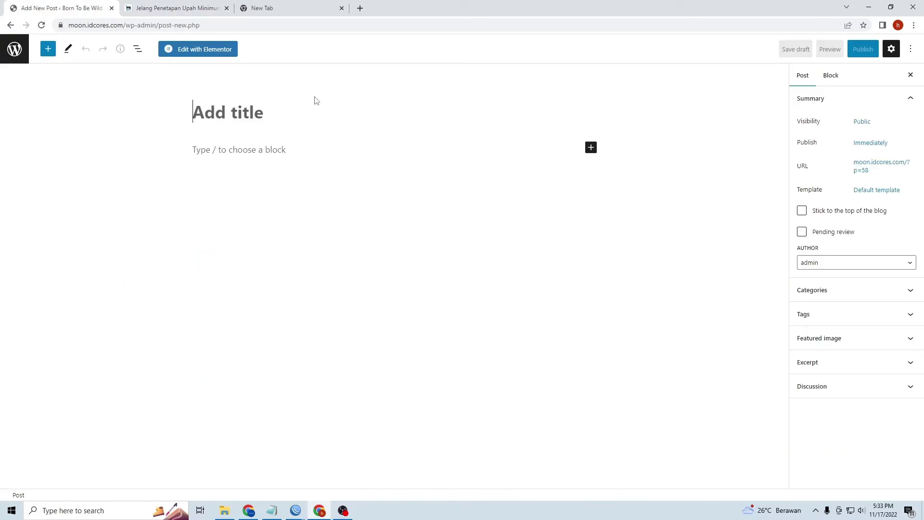
key("ctrl+v")
Copy the article's body text, from "PIKIRAN RAKYAT" through the paragraph ending "manajer dan direktur.", into the post content.
left_click(284, 174)
left_click(201, 6)
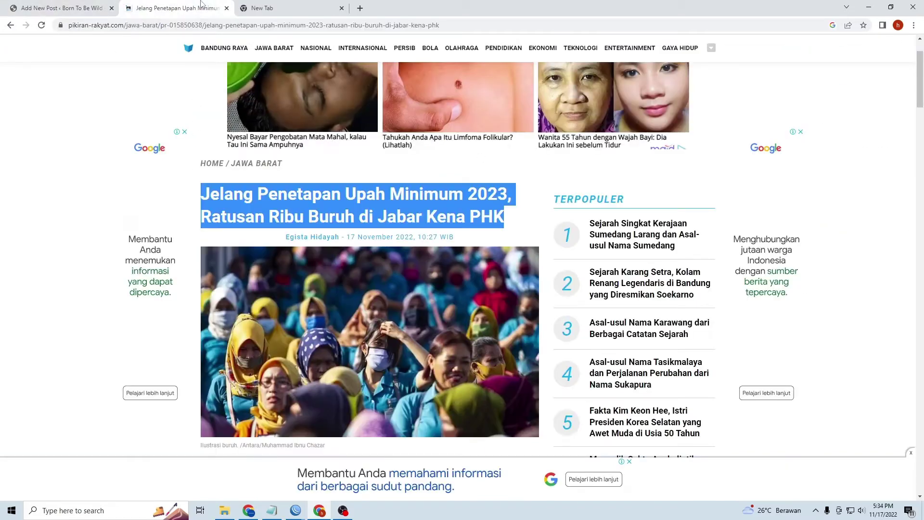
scroll(419, 203, "down", 7)
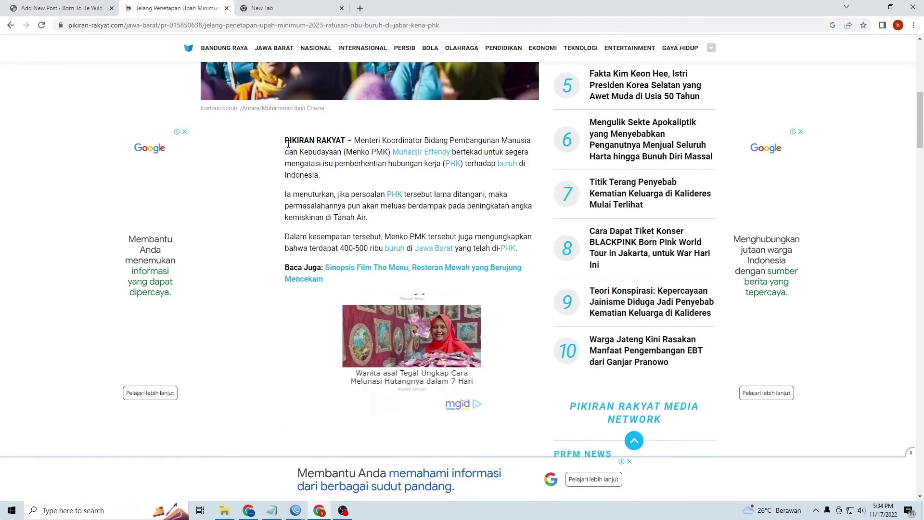
left_click_drag(285, 140, 317, 320)
key("ctrl+c")
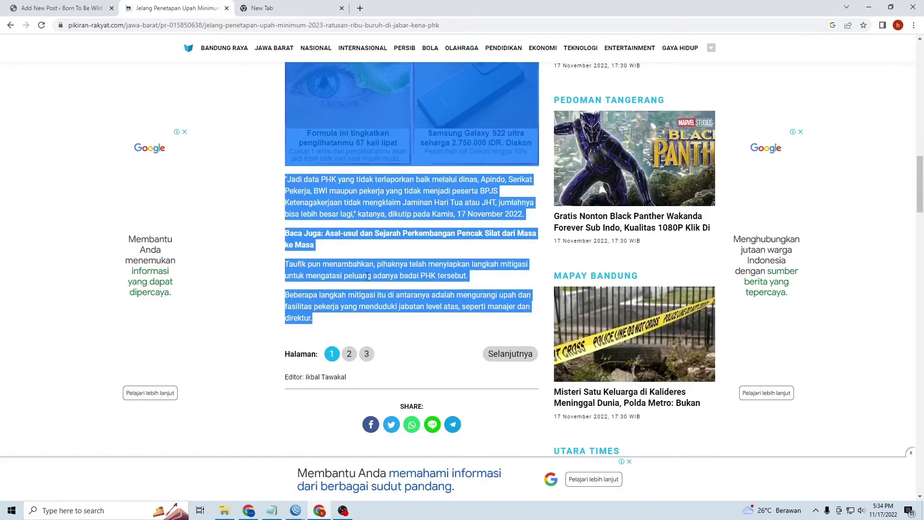
left_click(20, 5)
key("ctrl+v")
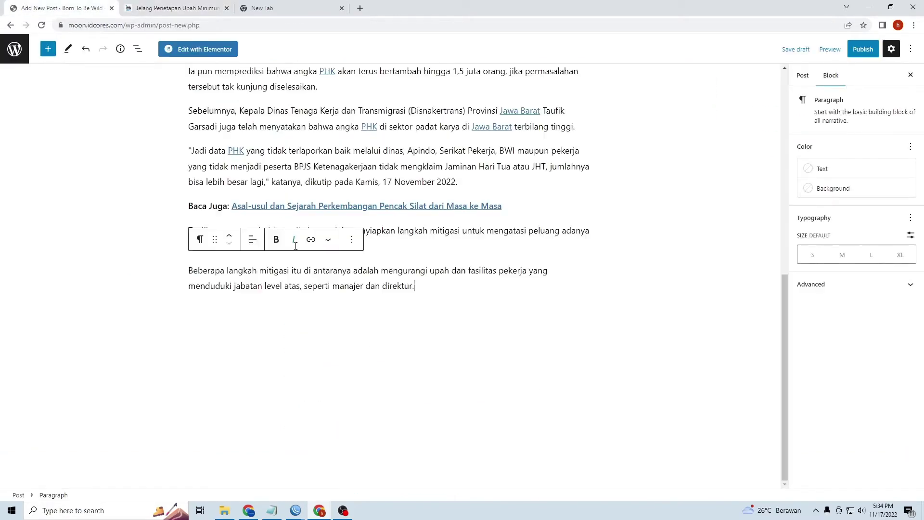
Delete the Embed URL block that came with the pasted article text.
scroll(308, 260, "up", 10)
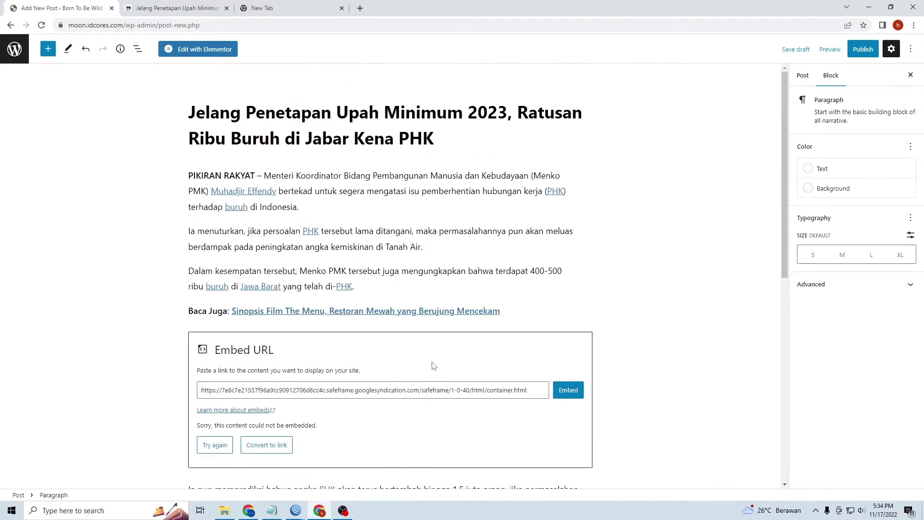
left_click(434, 365)
key("BackSpace")
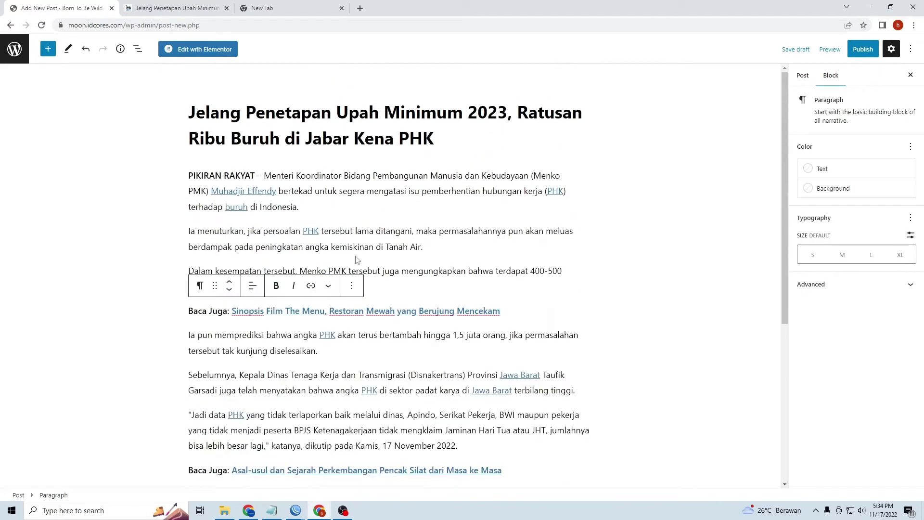
Remove the "Baca Juga: Sinopsis Film The Menu" line, keeping the paragraph "Ia pun memprediksi" as its own block.
left_click_drag(503, 310, 188, 312)
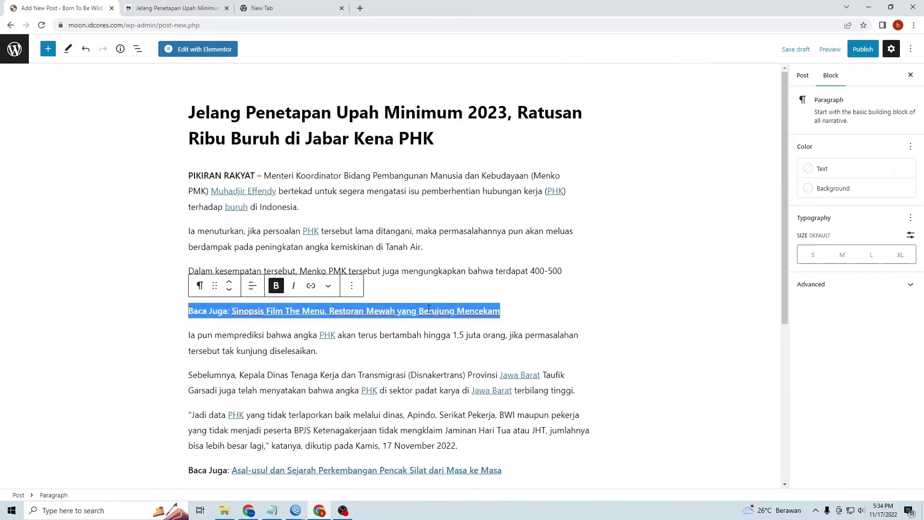
left_click(528, 313)
left_click_drag(527, 312, 220, 311)
key("BackSpace")
key("Delete")
key("Delete")
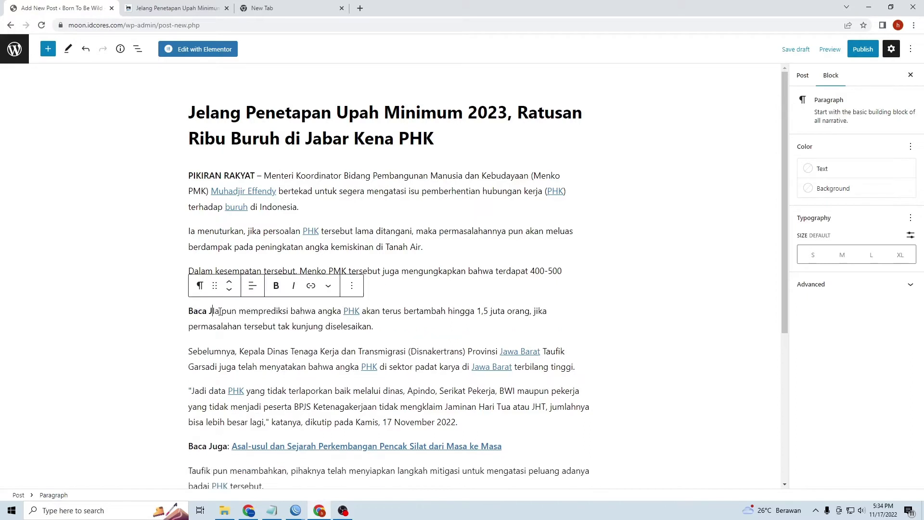
key("BackSpace")
key("BackSpace")
key("BackSpace")
key("BackSpace")
key("BackSpace")
key("BackSpace")
type("I")
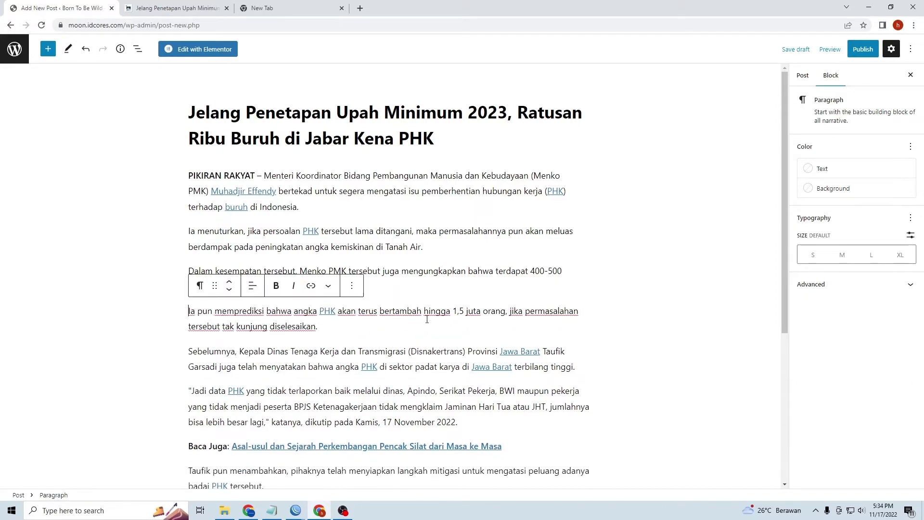
key("Return")
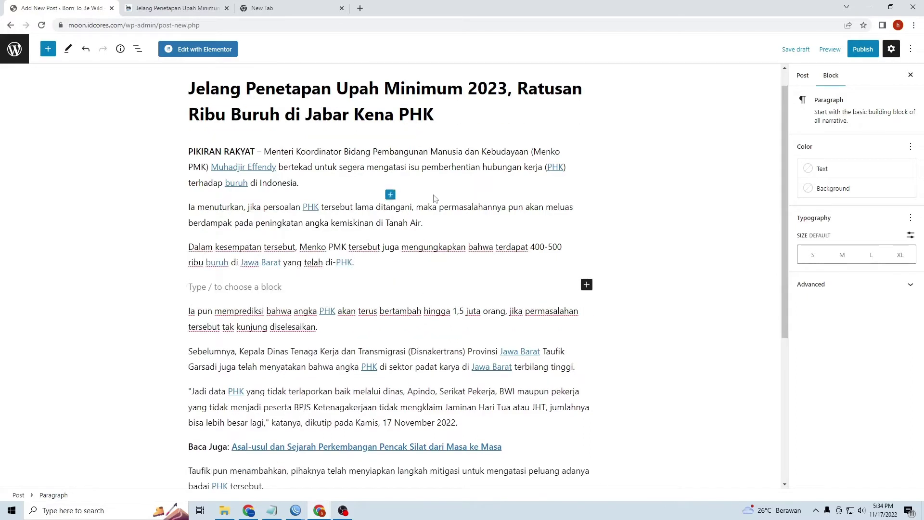
key("BackSpace")
Insert a Page Break block between the paragraph ending "tak kunjung diselesaikan." and the one starting "Sebelumnya, Kepala Dinas".
scroll(427, 224, "down", 3)
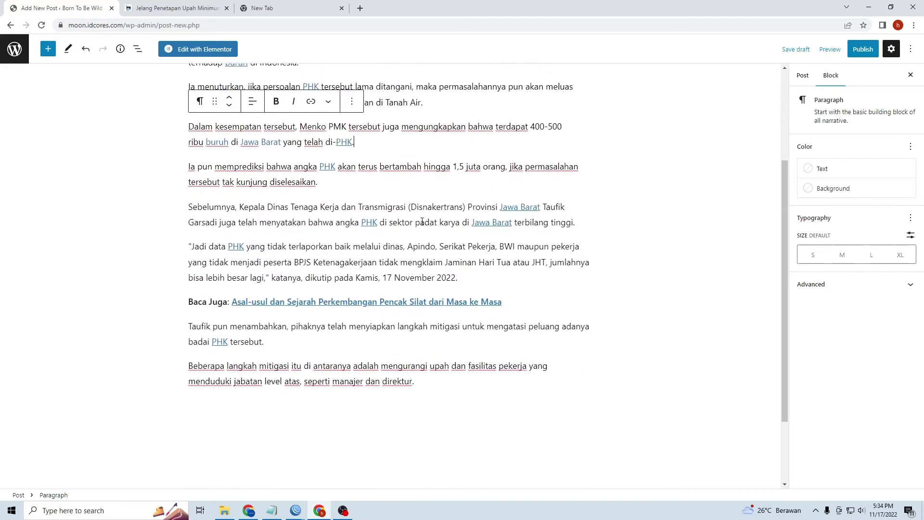
scroll(422, 222, "up", 2)
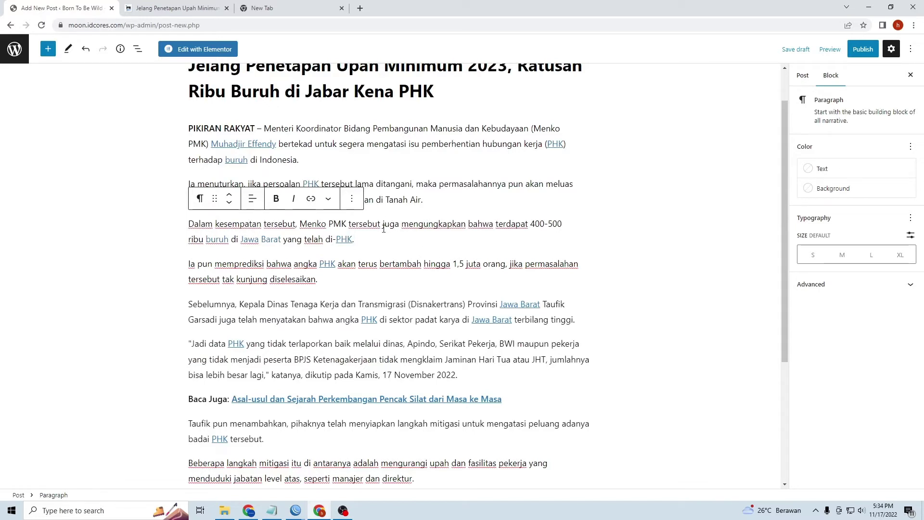
left_click(341, 286)
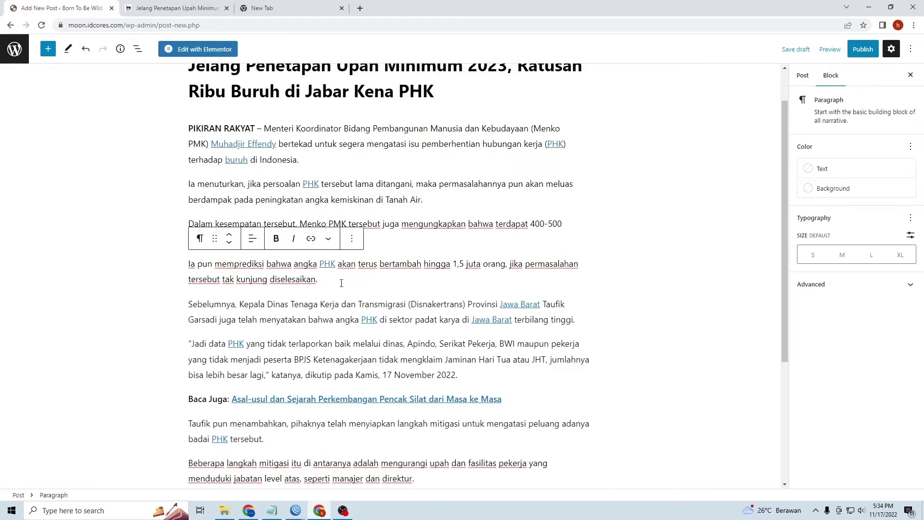
key("Return")
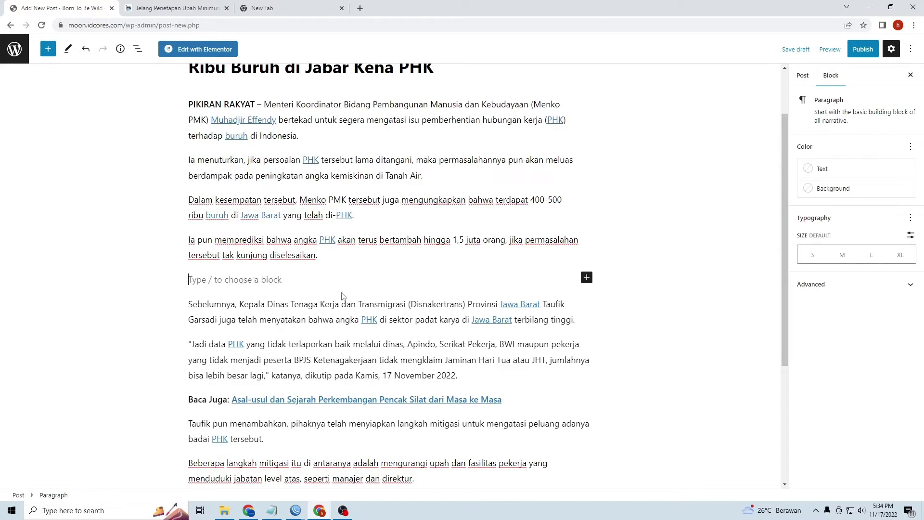
left_click(587, 278)
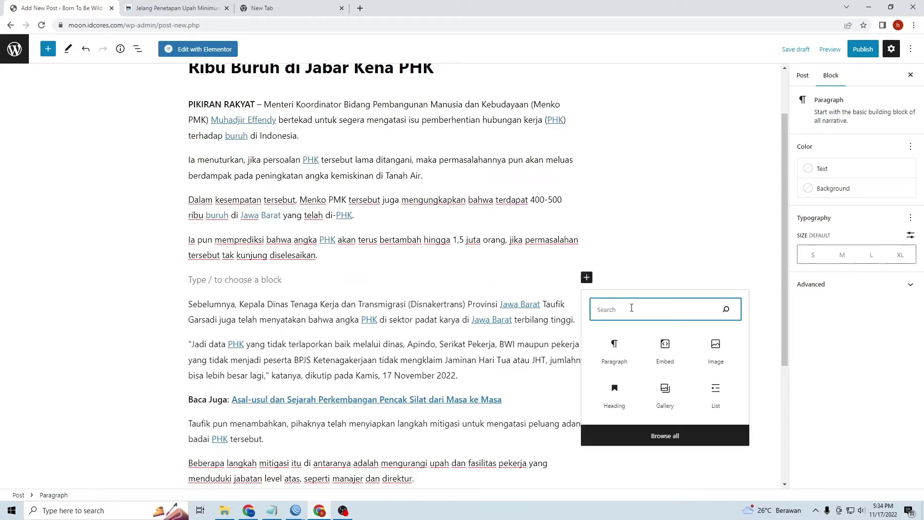
type("page")
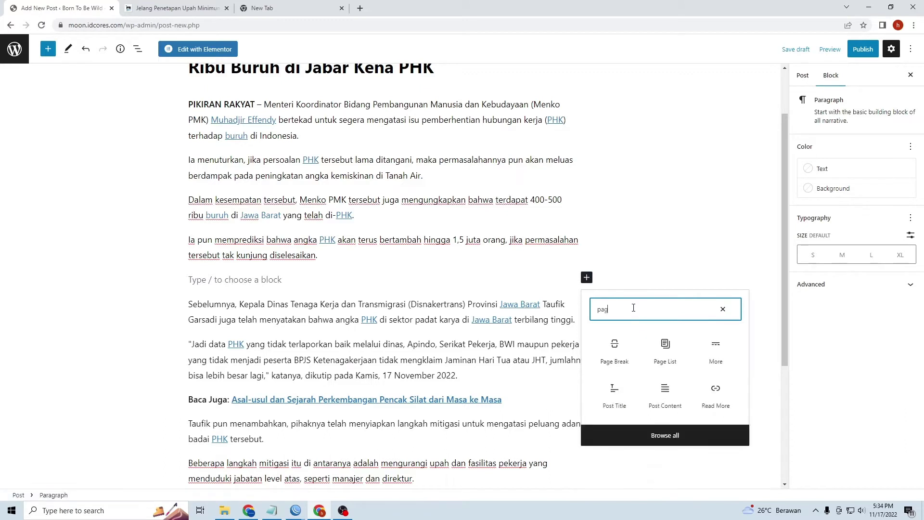
left_click(618, 353)
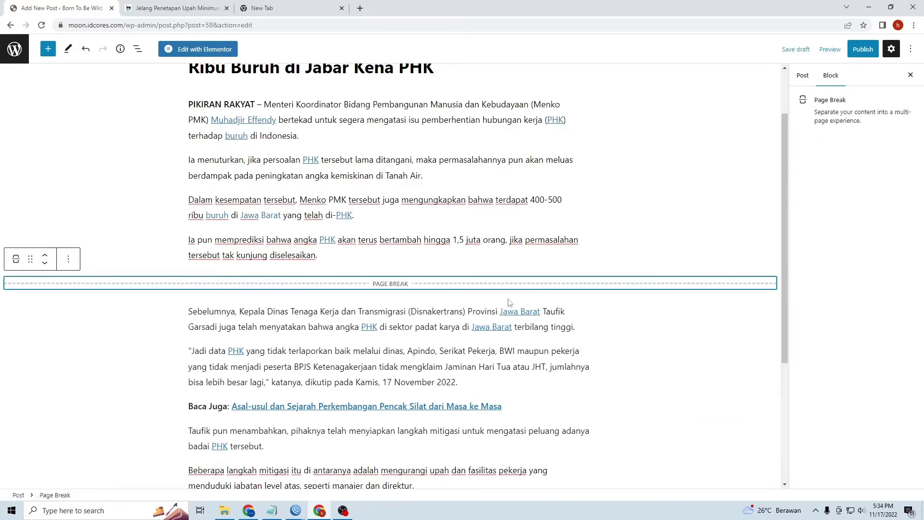
left_click(467, 317)
scroll(461, 315, "down", 3)
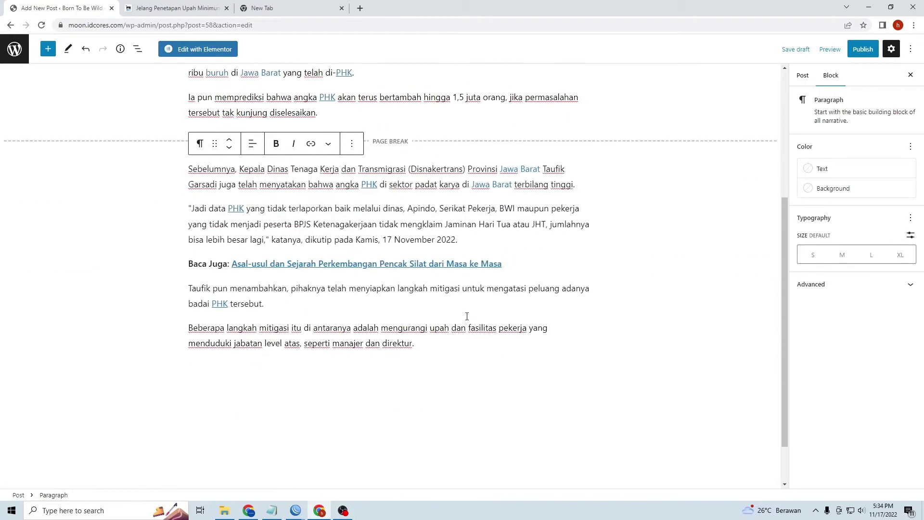
Insert a Page Break block between the paragraph ending "badai PHK tersebut." and the one starting "Beberapa langkah mitigasi".
left_click(294, 300)
key("Return")
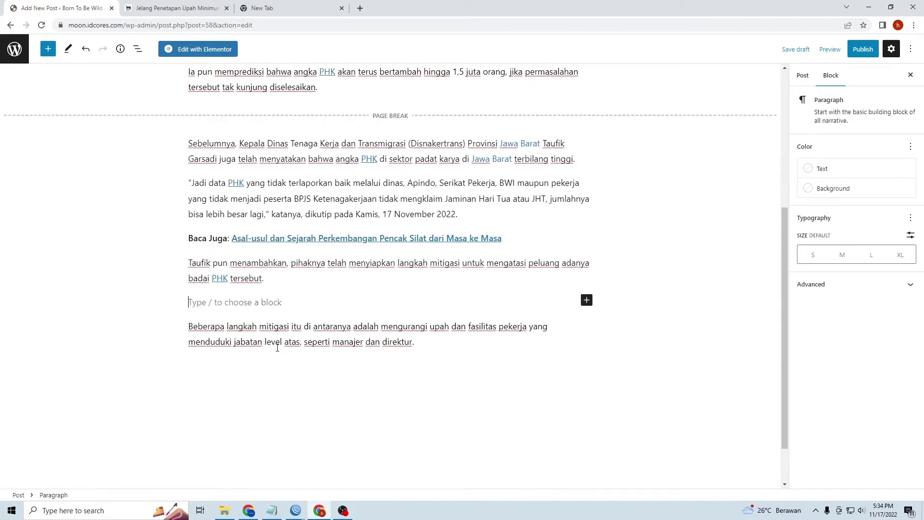
scroll(376, 87, "up", 5)
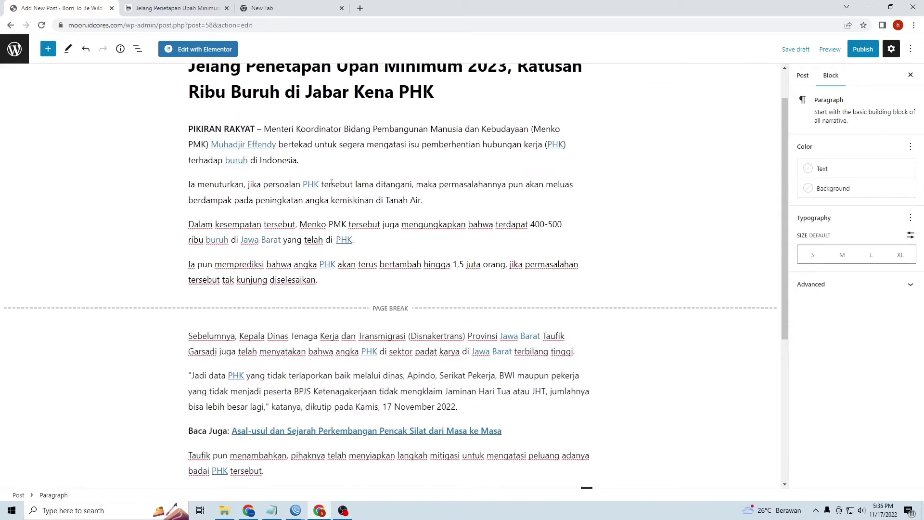
mouse_move(369, 176)
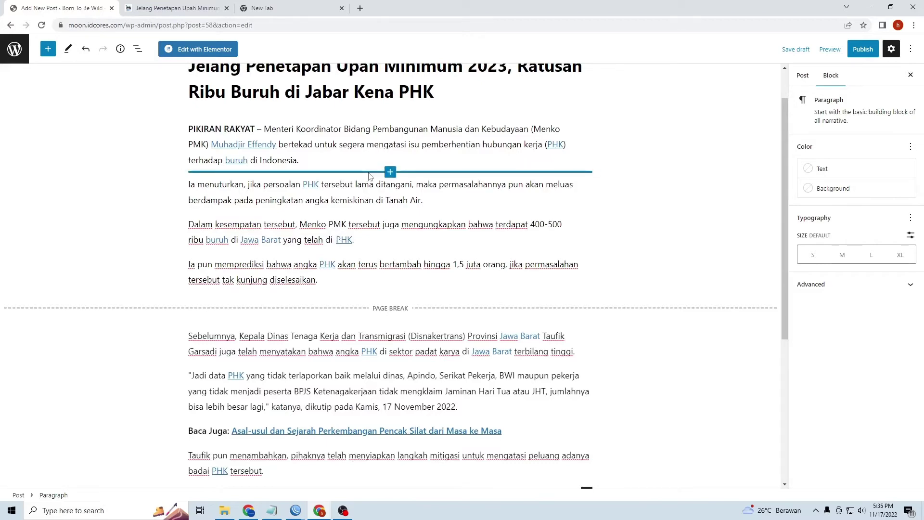
scroll(390, 216, "down", 3)
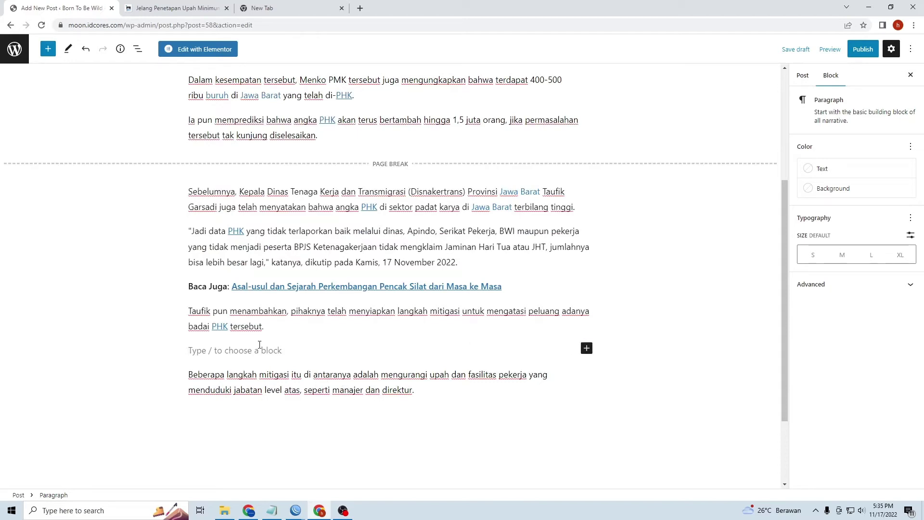
left_click(587, 349)
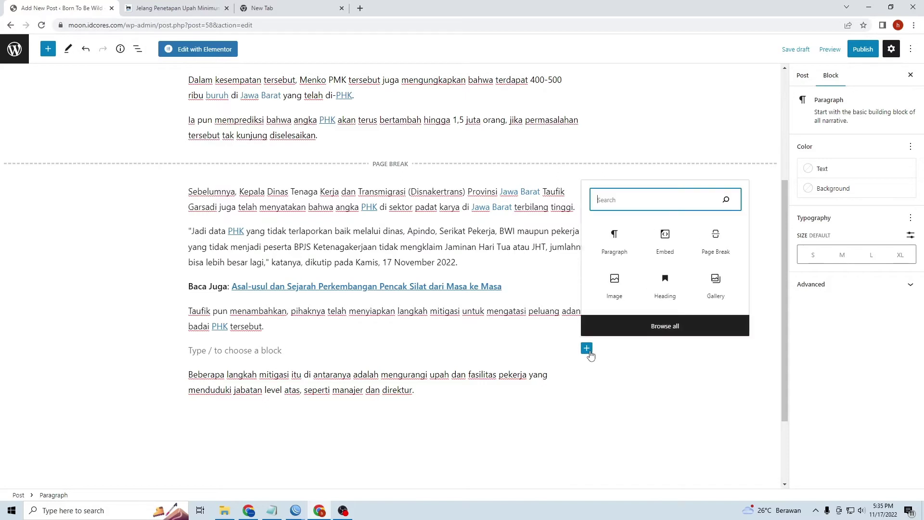
left_click(722, 252)
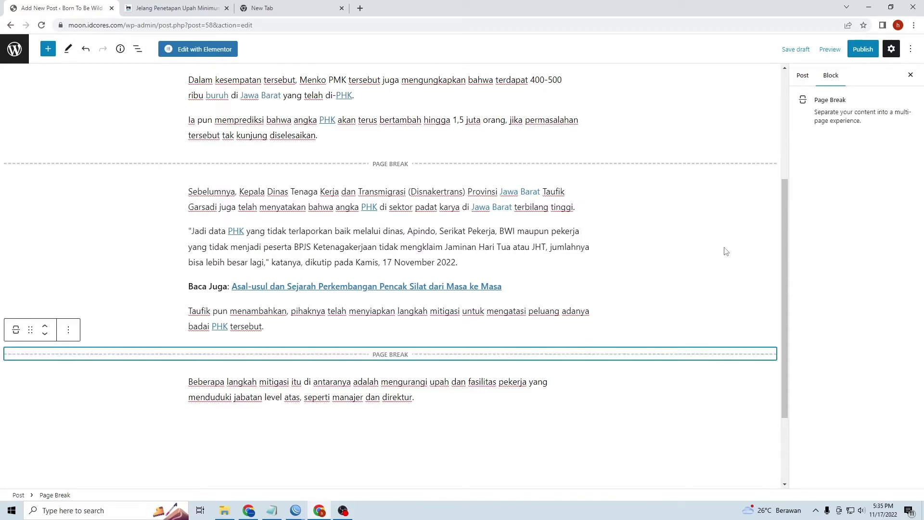
Publish the post with both page breaks and copy its post address.
left_click(405, 193)
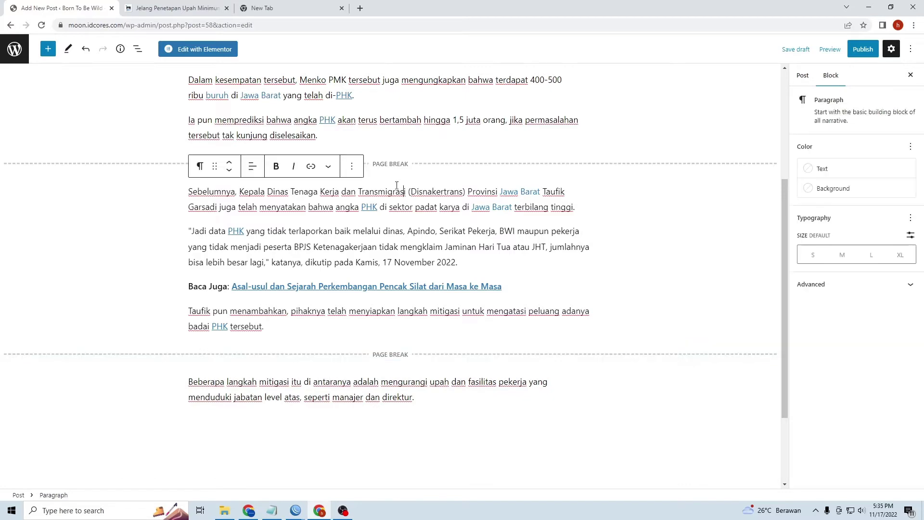
scroll(412, 279, "up", 4)
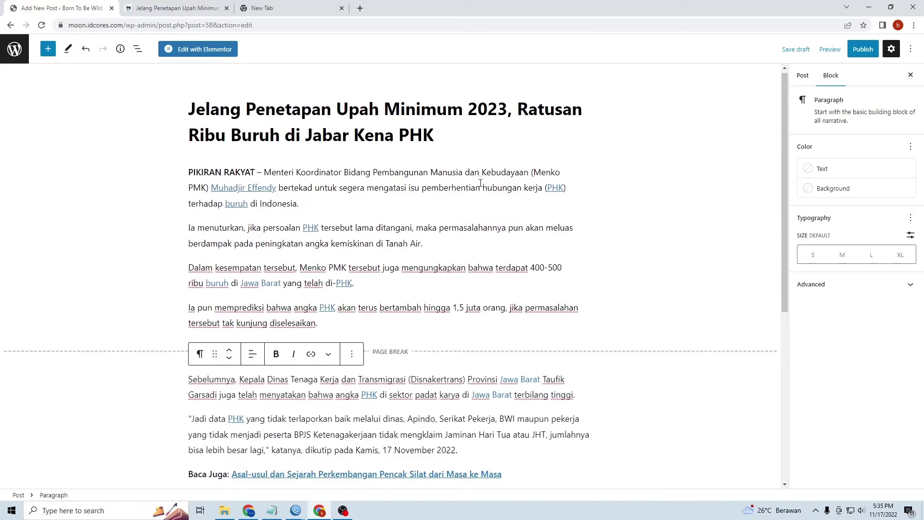
scroll(417, 235, "down", 3)
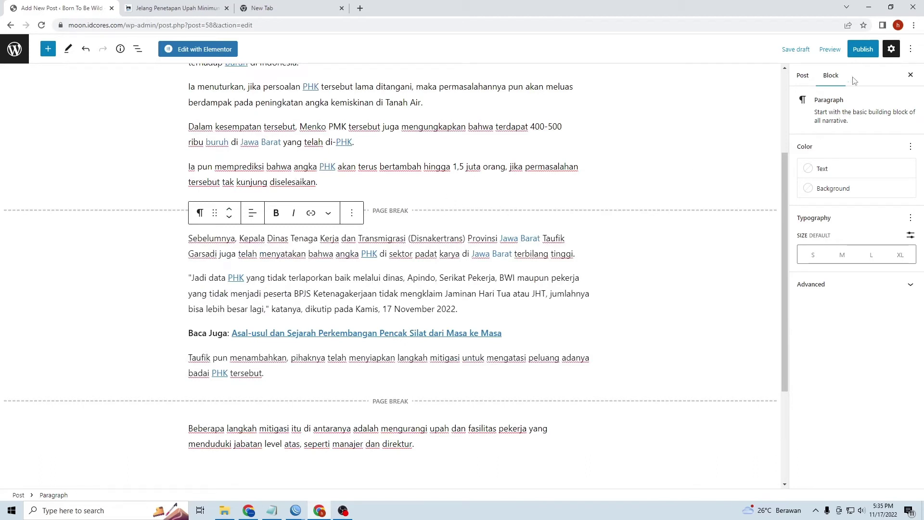
left_click(862, 50)
left_click(840, 51)
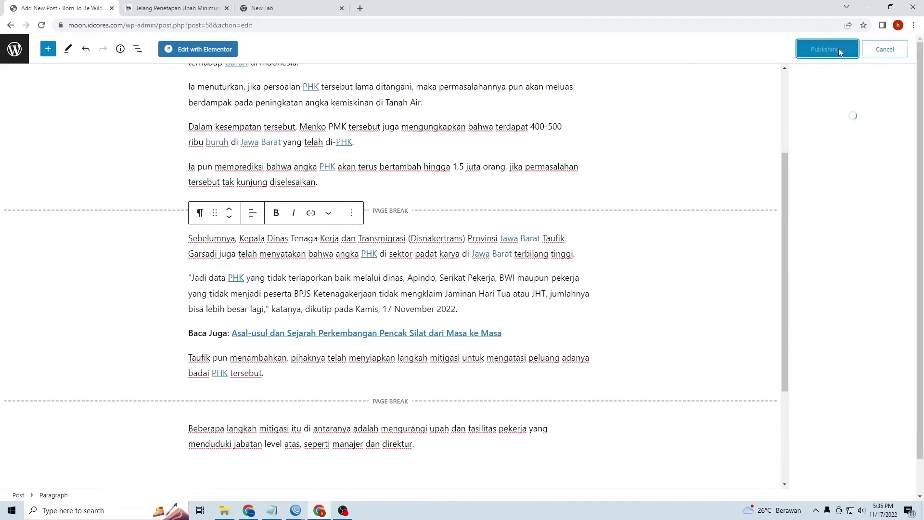
left_click(903, 147)
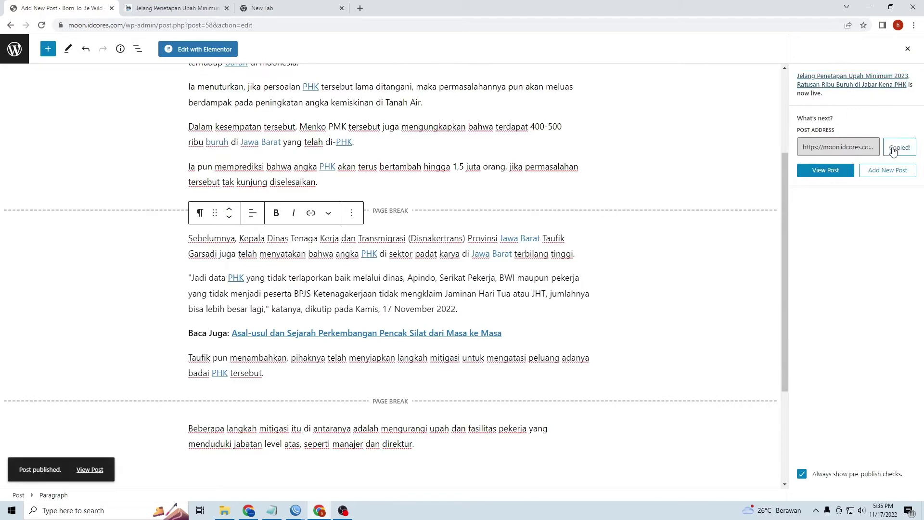
Open the copied post address in the browser tab that holds the Pikiran Rakyat article.
left_click(207, 8)
left_click(210, 24)
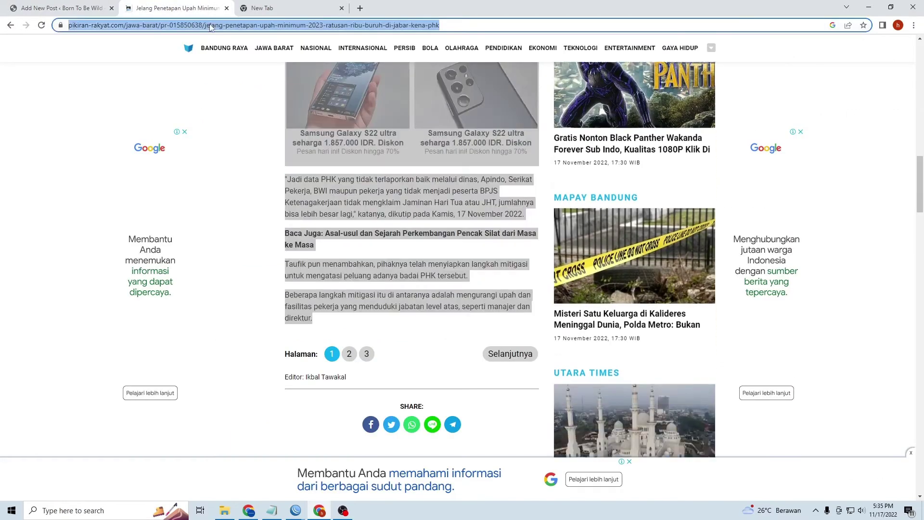
key("ctrl+v")
key("Return")
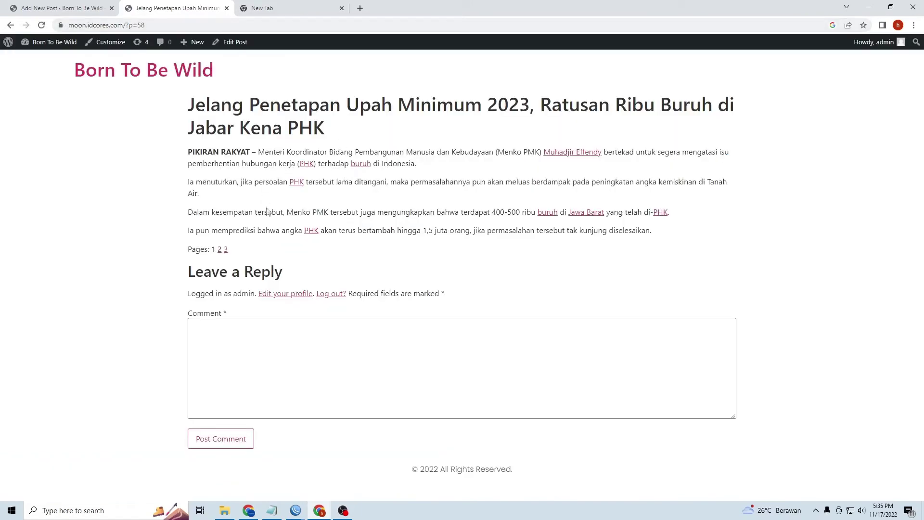
Examine the published post's Pages links by visiting pages 2 and 3, returning to page 1, and going through pages 2 and 3 again.
left_click_drag(190, 249, 239, 249)
left_click(239, 249)
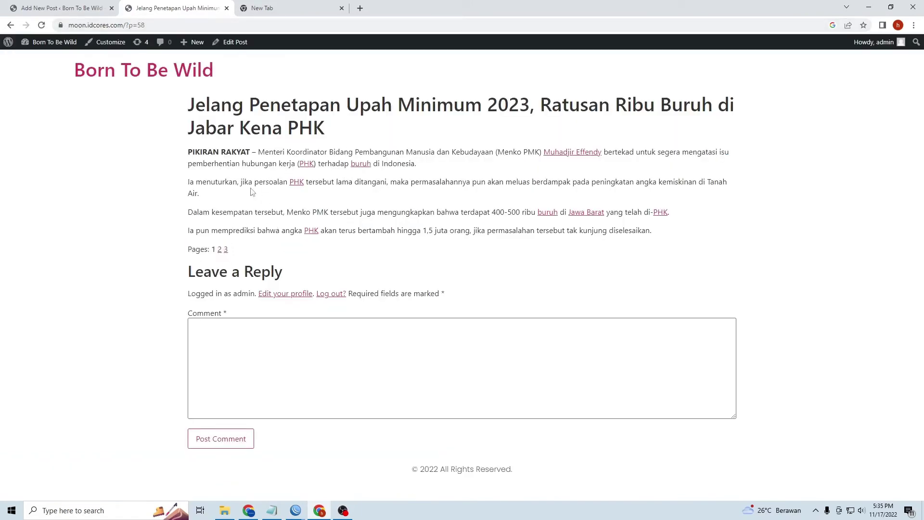
left_click(221, 250)
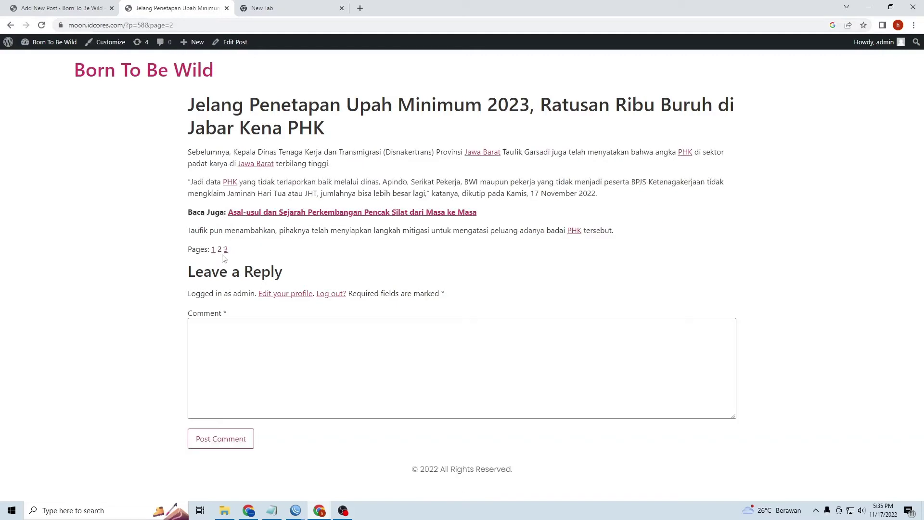
left_click(226, 255)
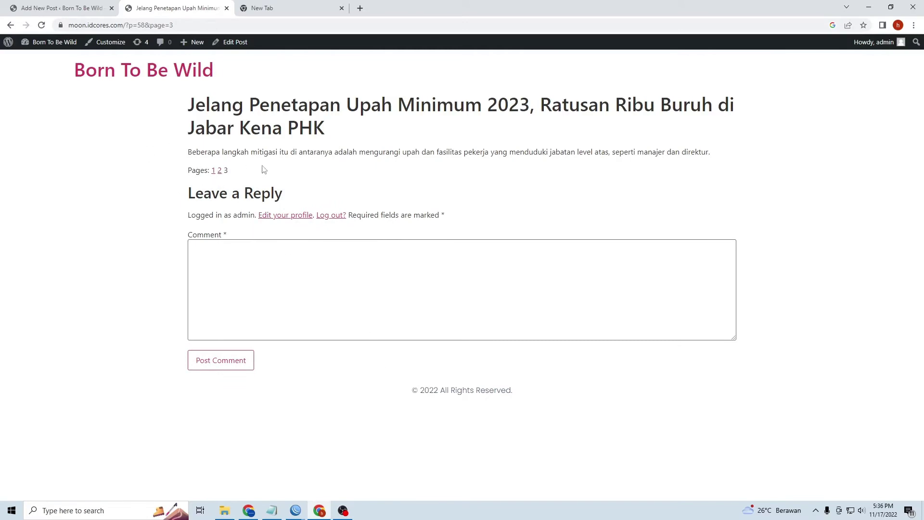
left_click(213, 171)
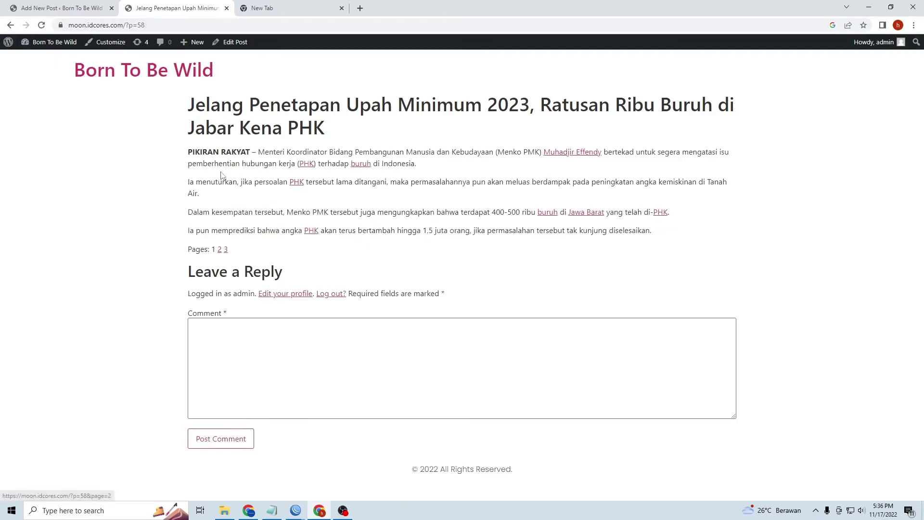
left_click(220, 250)
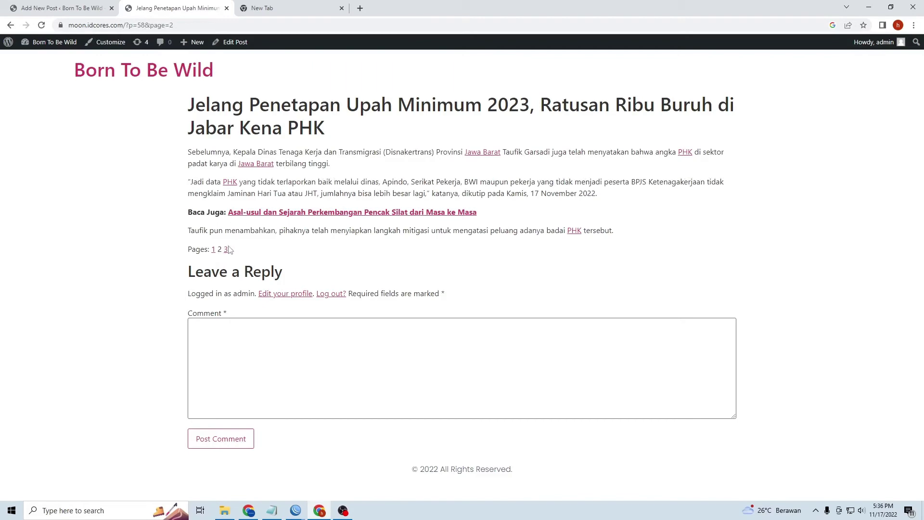
left_click(227, 249)
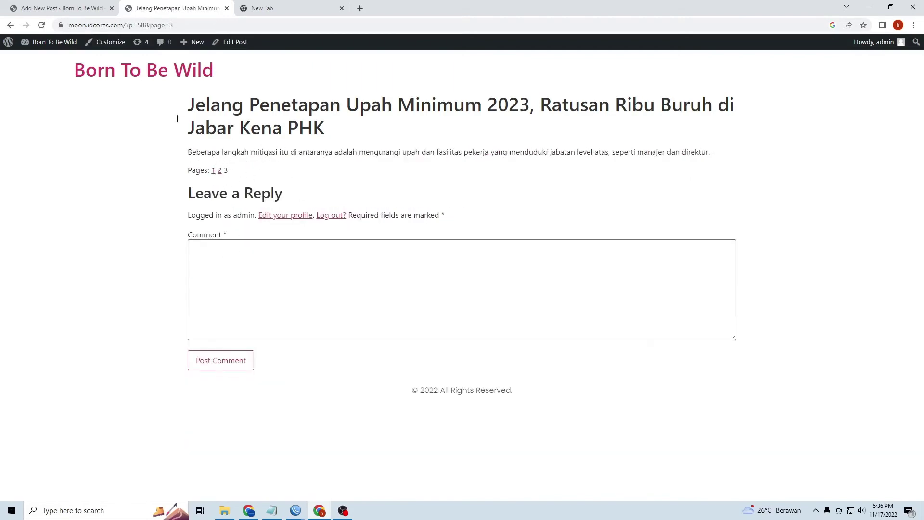
Delete both Page Break blocks from the post in the editor and update the published post.
left_click(61, 8)
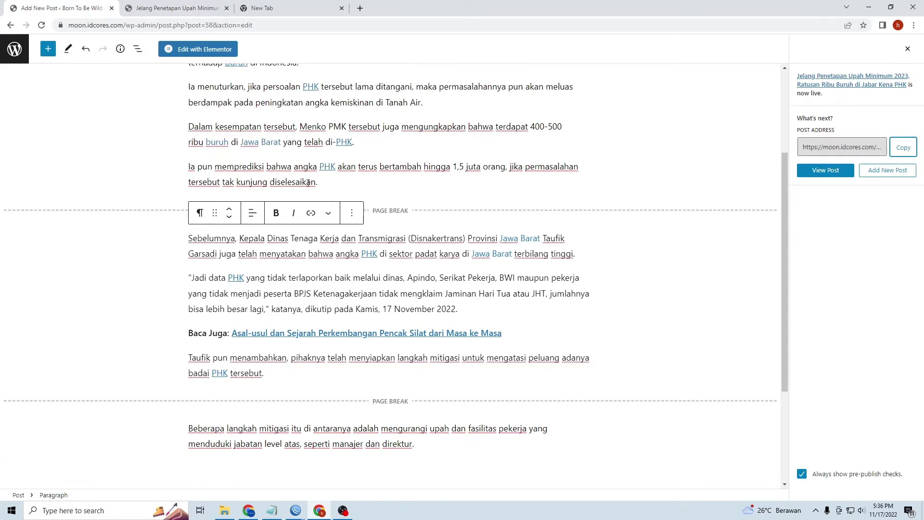
left_click(411, 211)
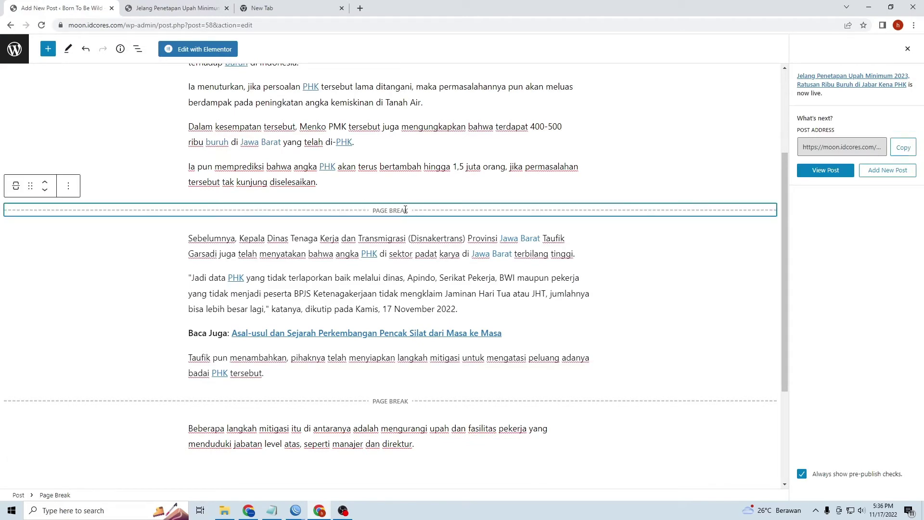
scroll(345, 180, "up", 3)
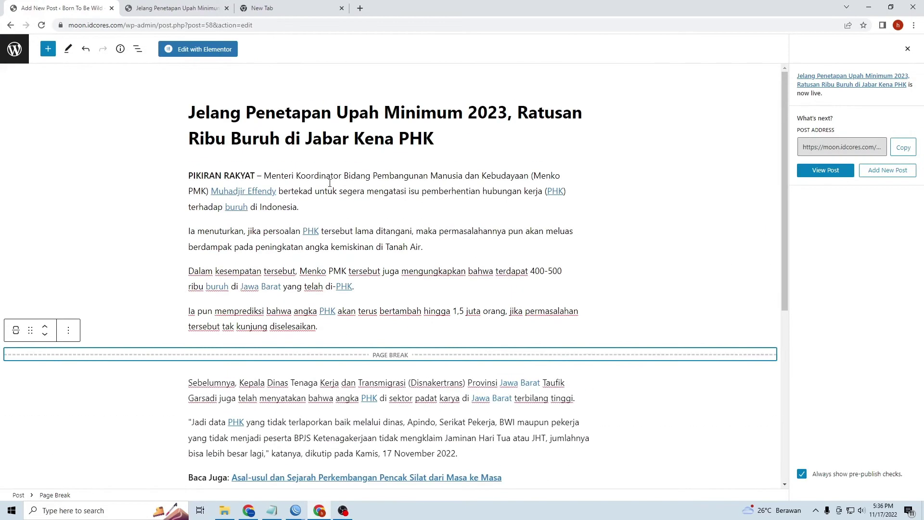
scroll(415, 185, "down", 4)
key("Delete")
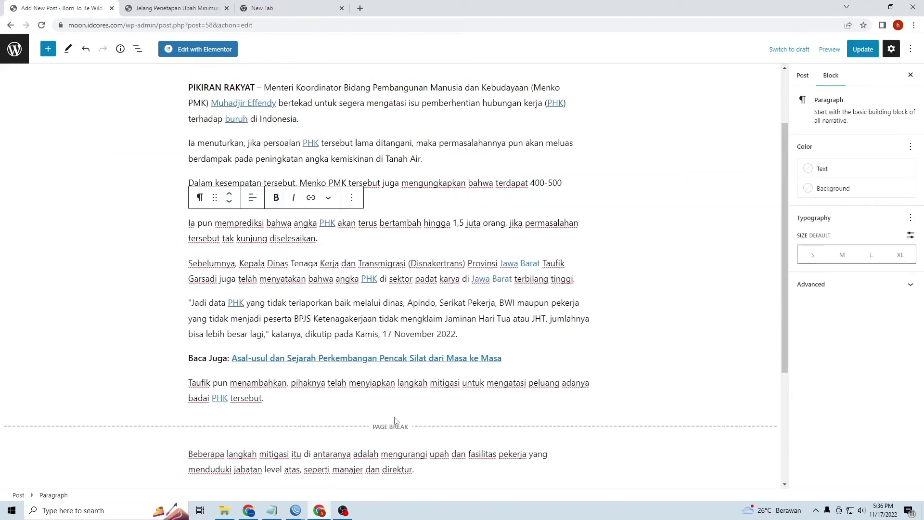
left_click(395, 419)
key("Delete")
scroll(380, 369, "up", 4)
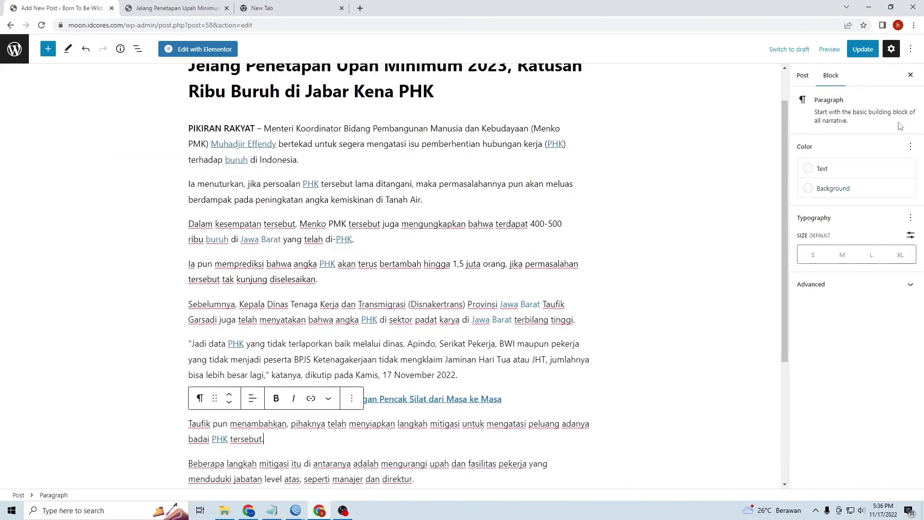
left_click(854, 58)
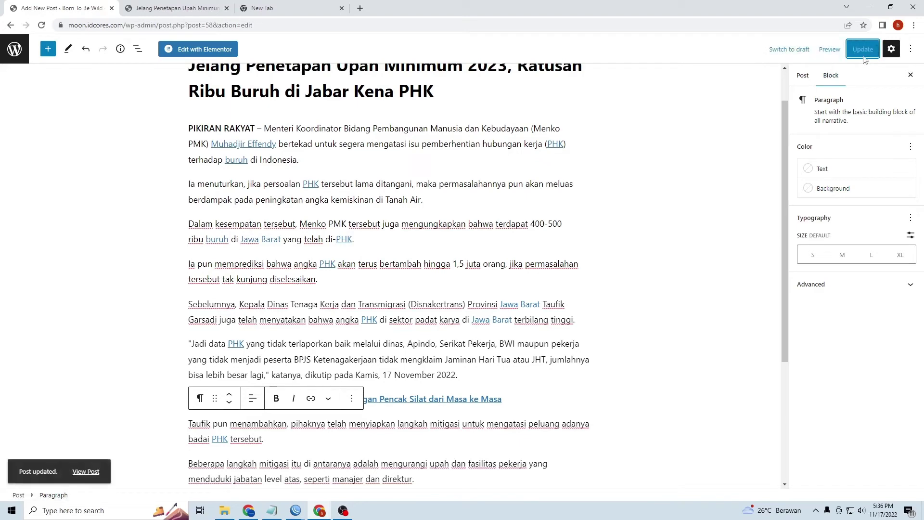
Reload the published post in its browser tab and check how the text is paginated without page breaks.
left_click(183, 4)
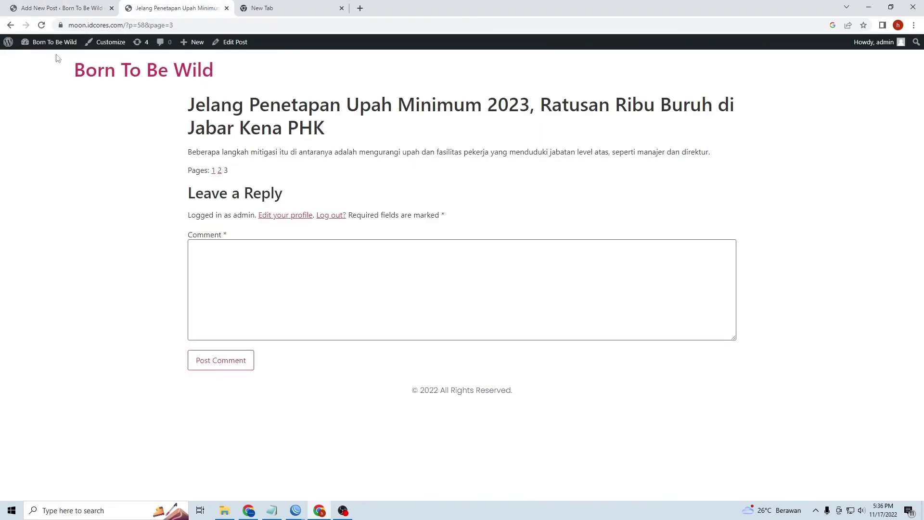
left_click(41, 25)
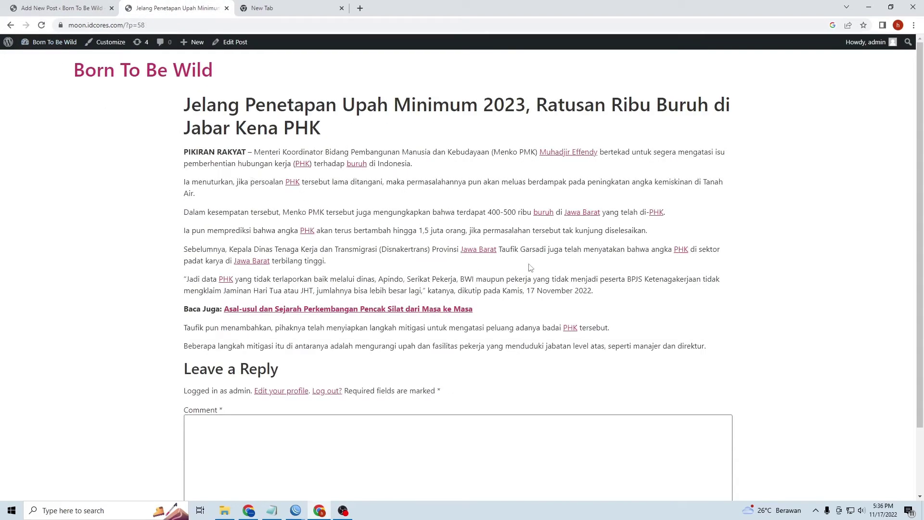
scroll(389, 276, "down", 1)
scroll(389, 276, "up", 1)
Leave the post editor for the admin area and open the page for adding new plugins.
left_click(33, 7)
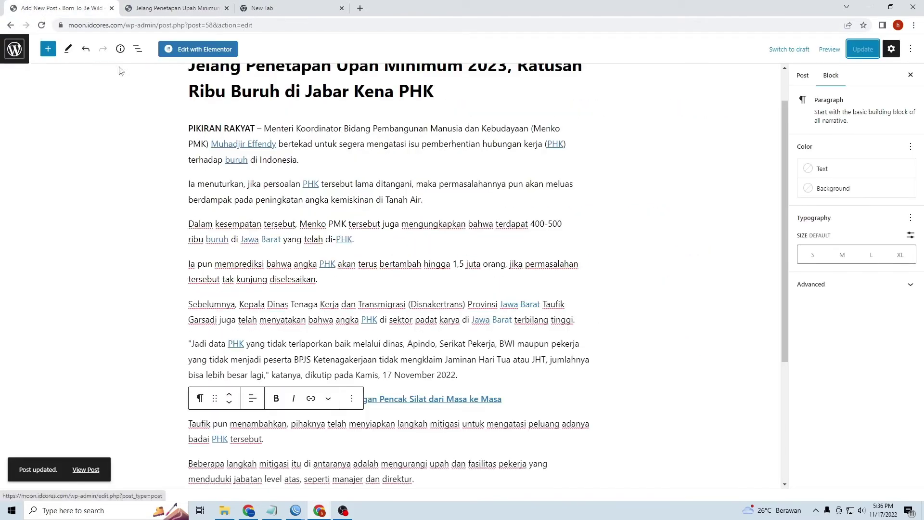
left_click(14, 64)
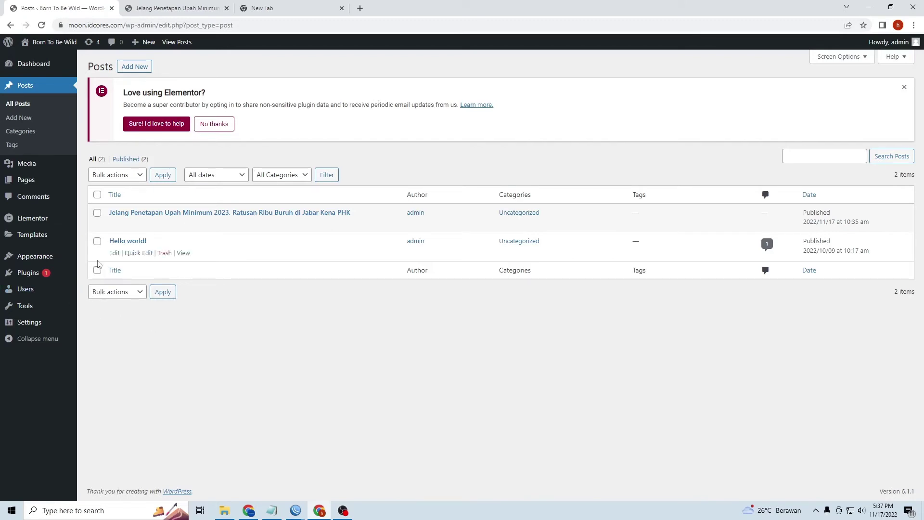
mouse_move(56, 274)
left_click(95, 278)
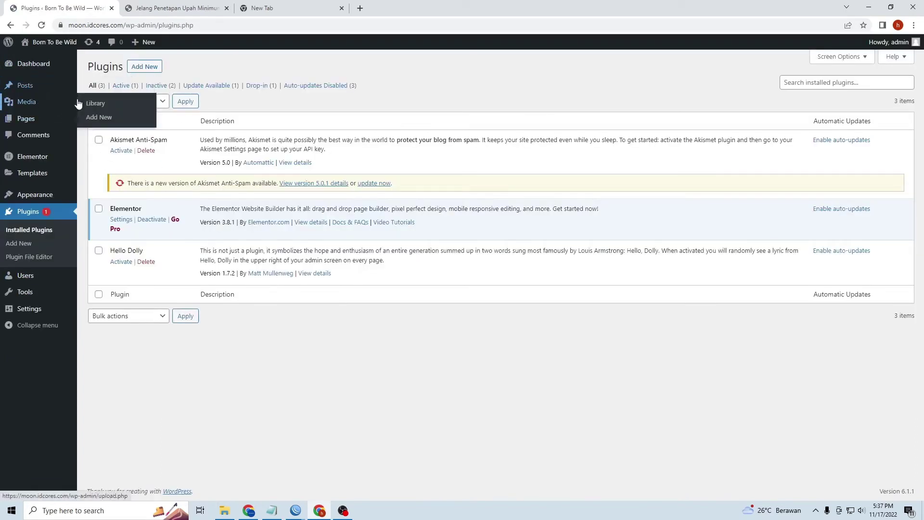
mouse_move(53, 89)
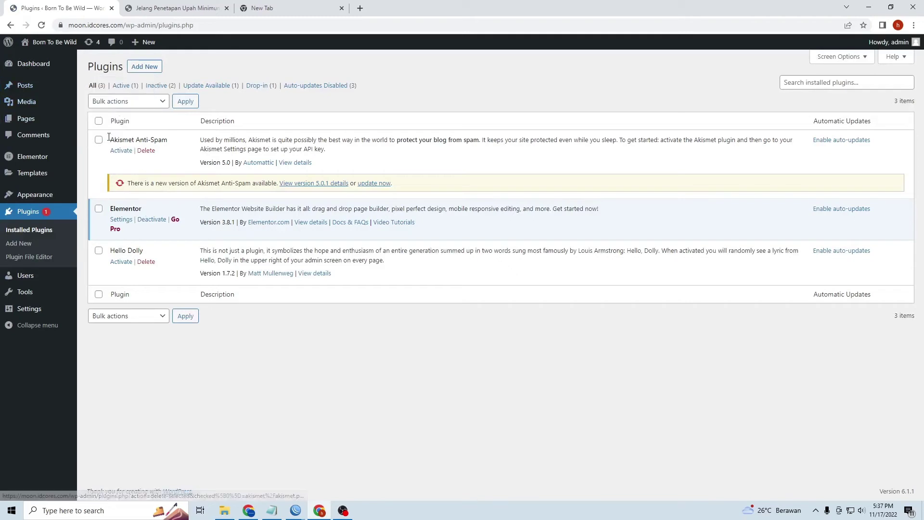
left_click(142, 71)
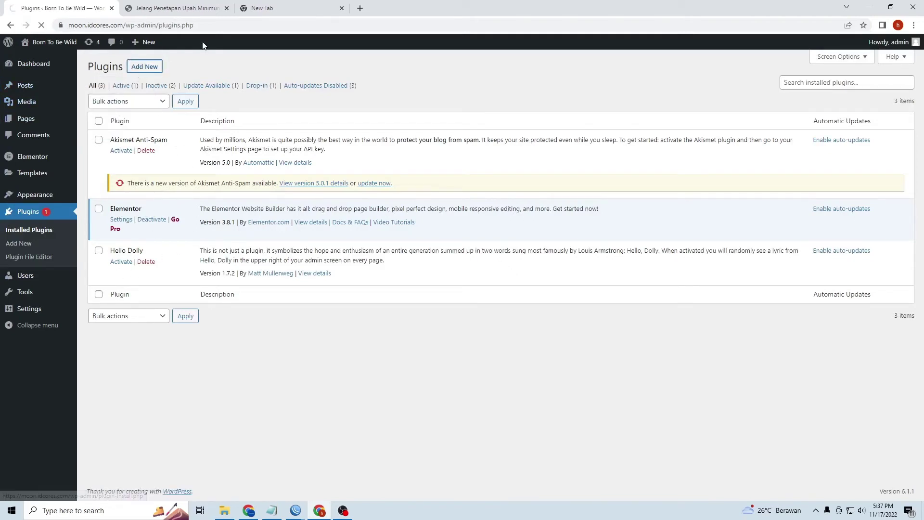
Copy "Automatically Paginate Posts" from the address bar of the New Tab page and search for it in Add Plugins.
left_click(262, 8)
left_click(266, 20)
key("ctrl+c")
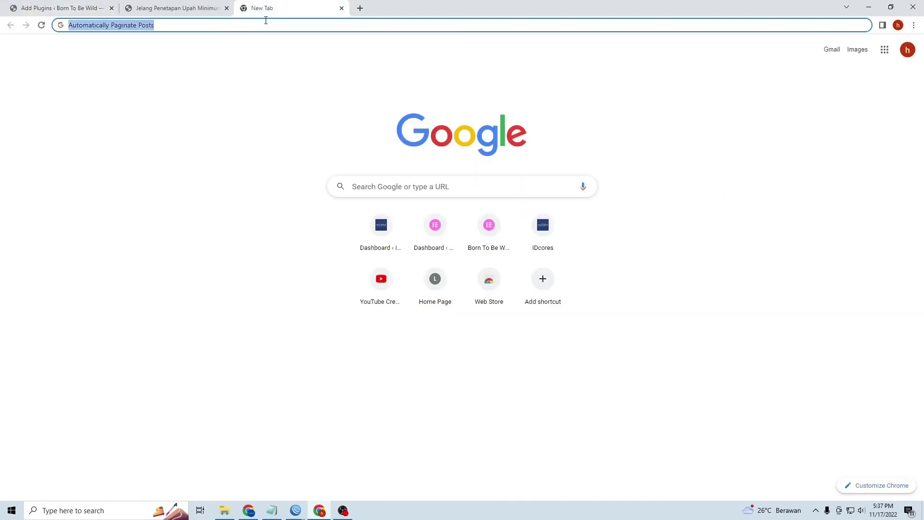
left_click(63, 8)
left_click(808, 94)
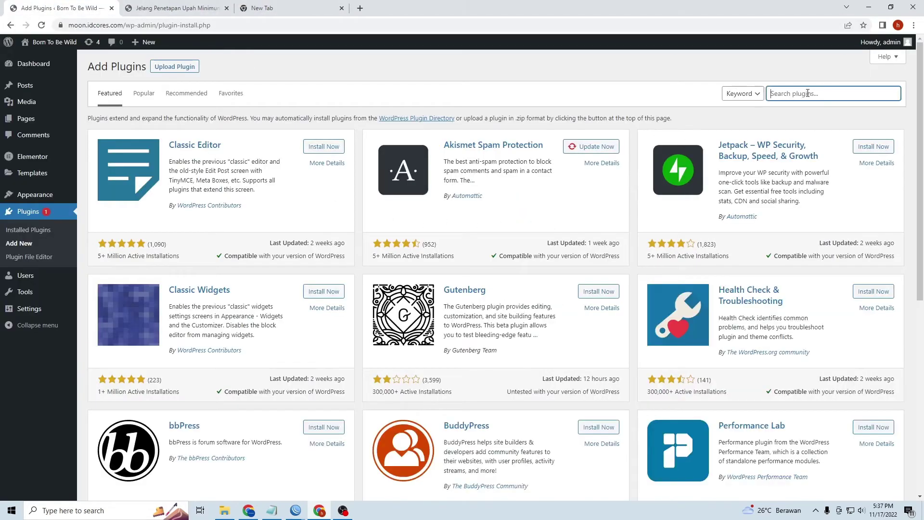
key("ctrl+v")
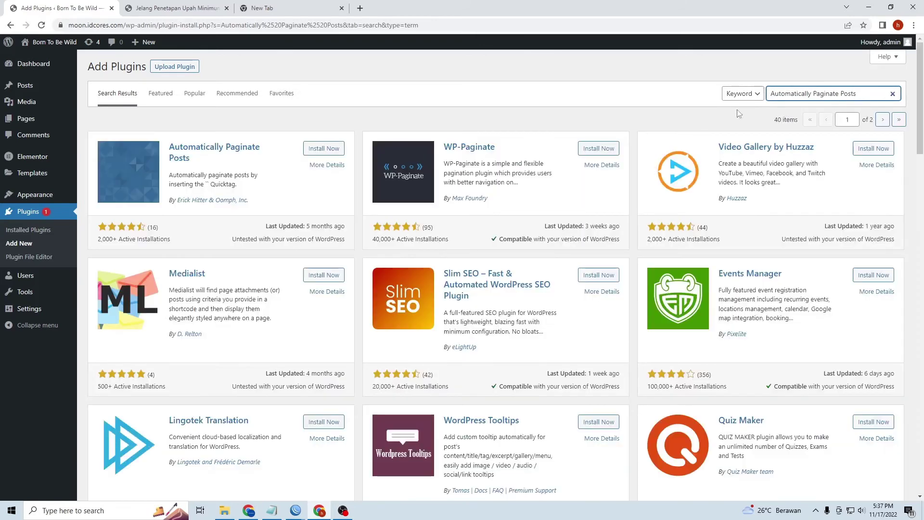
Install and activate the Automatically Paginate Posts plugin from the search results.
left_click_drag(213, 175, 170, 147)
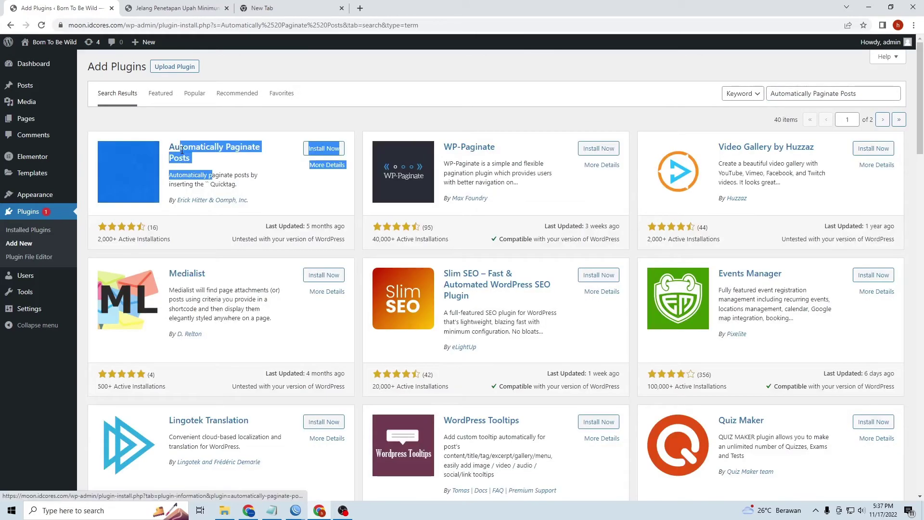
left_click(289, 164)
left_click(340, 151)
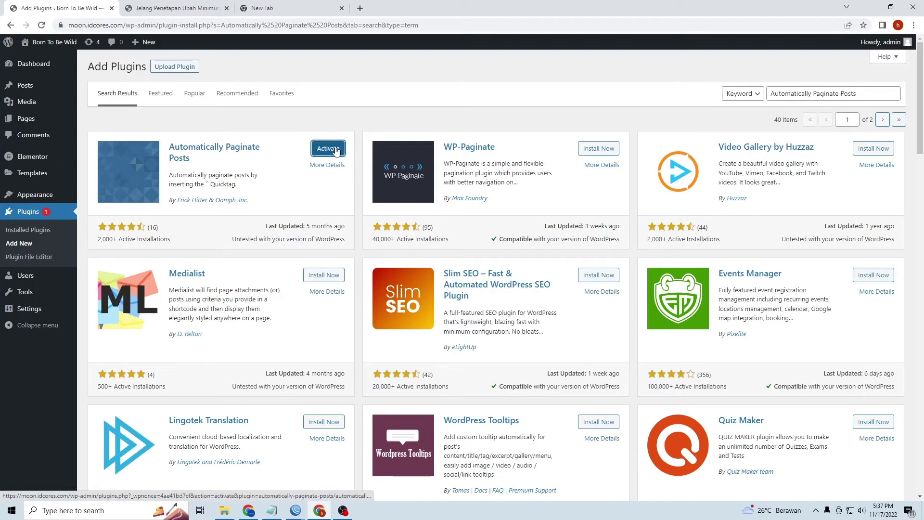
left_click(329, 154)
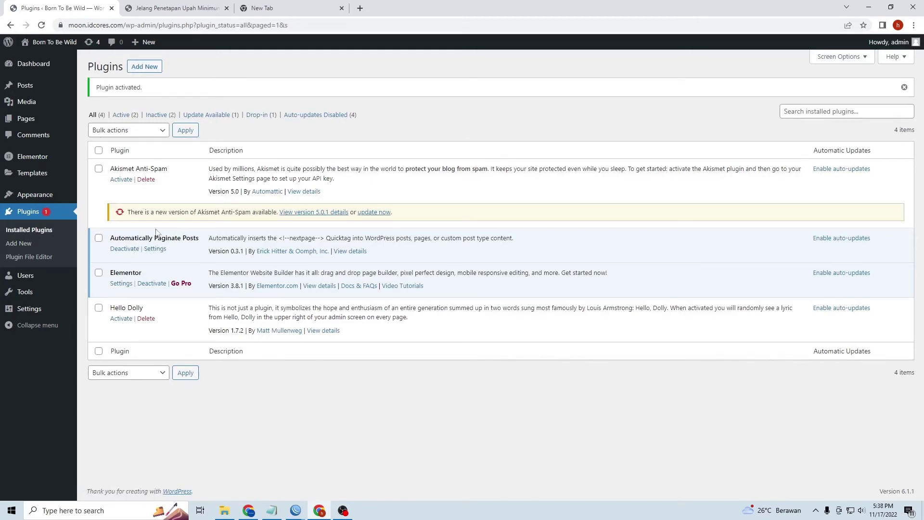
Open the Reading settings and choose 2 as the total number of pages for automatically paginated posts.
mouse_move(50, 311)
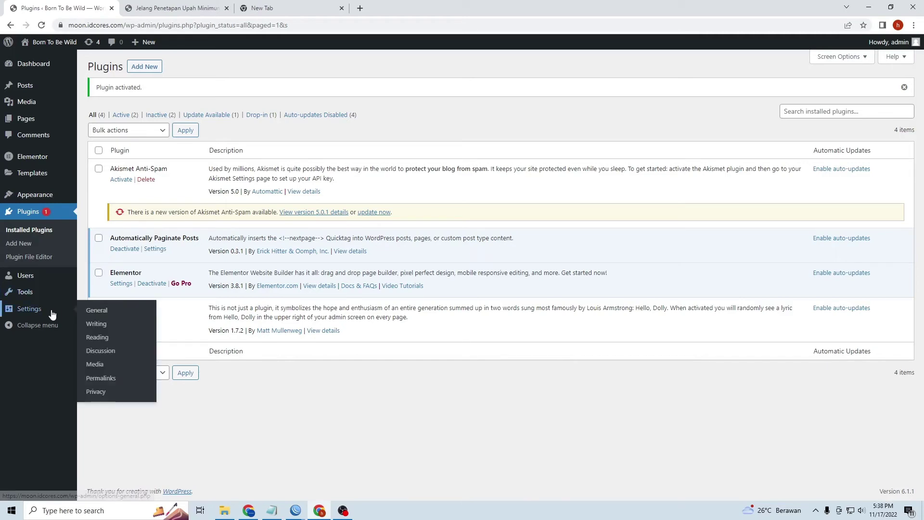
left_click(112, 337)
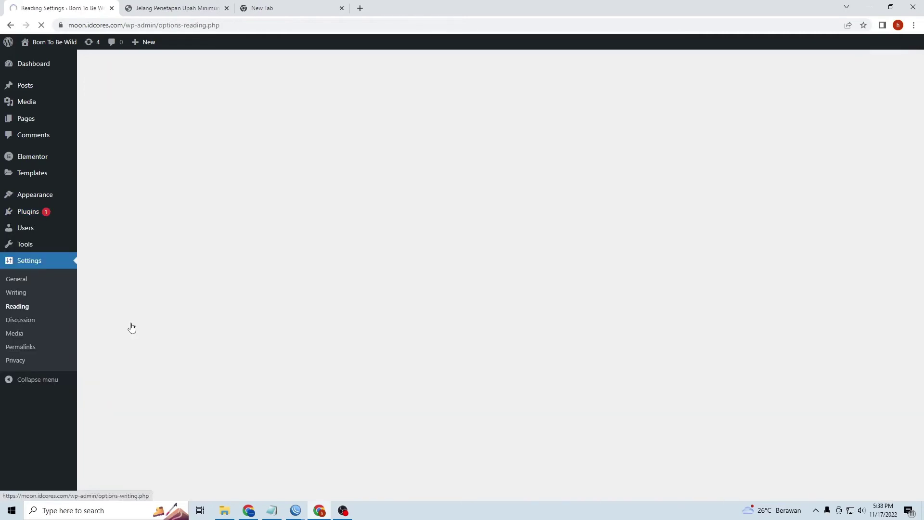
scroll(139, 327, "down", 3)
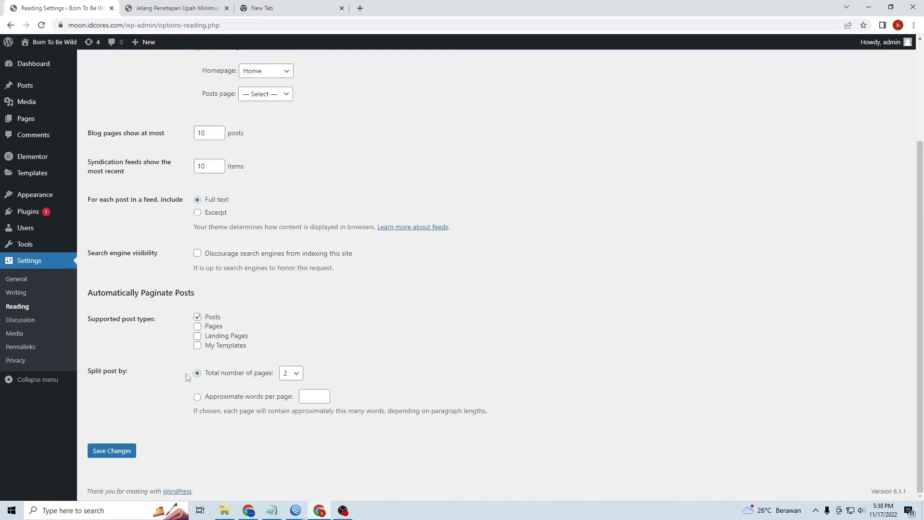
left_click(295, 375)
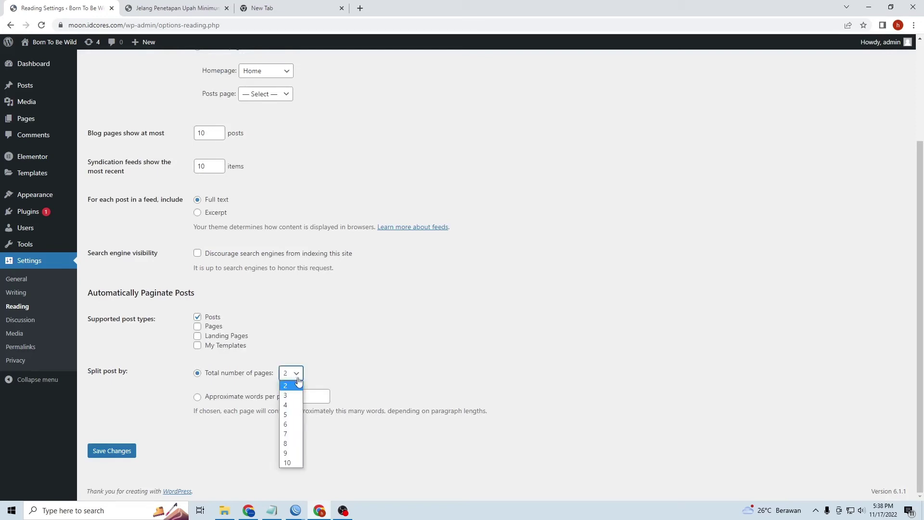
left_click(286, 387)
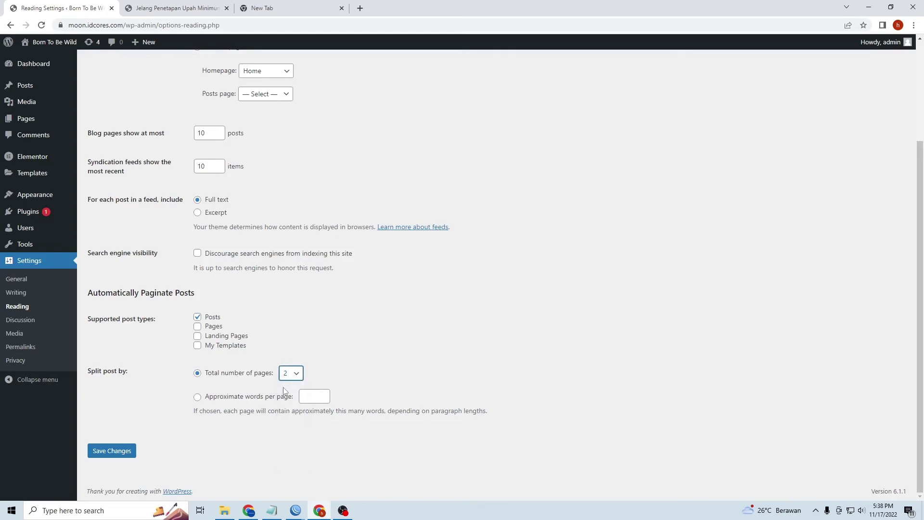
Enter 300 as the approximate words per page, switch the split back to total number of pages, and save the settings.
left_click(198, 399)
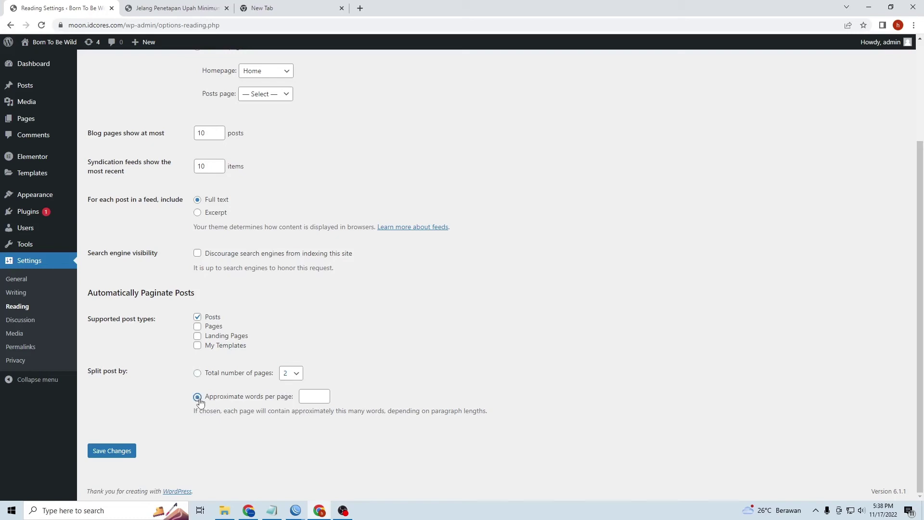
left_click(307, 396)
left_click(199, 377)
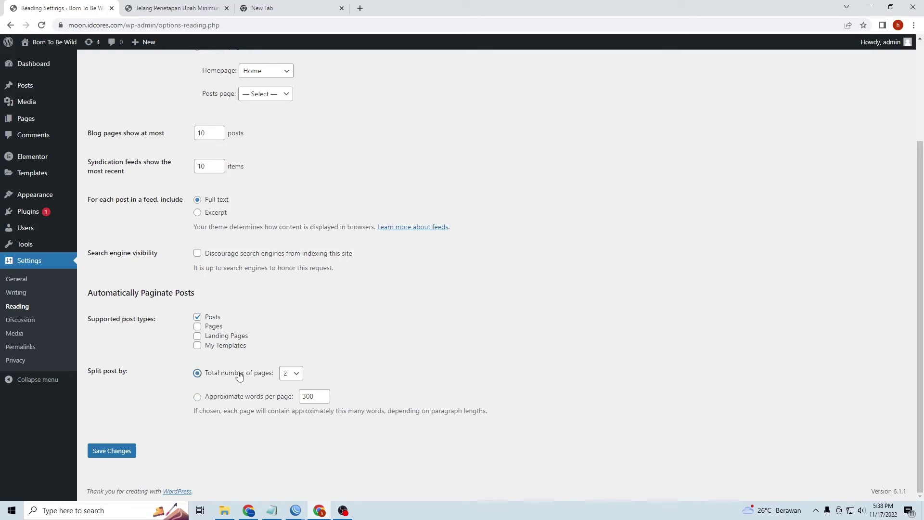
left_click(113, 450)
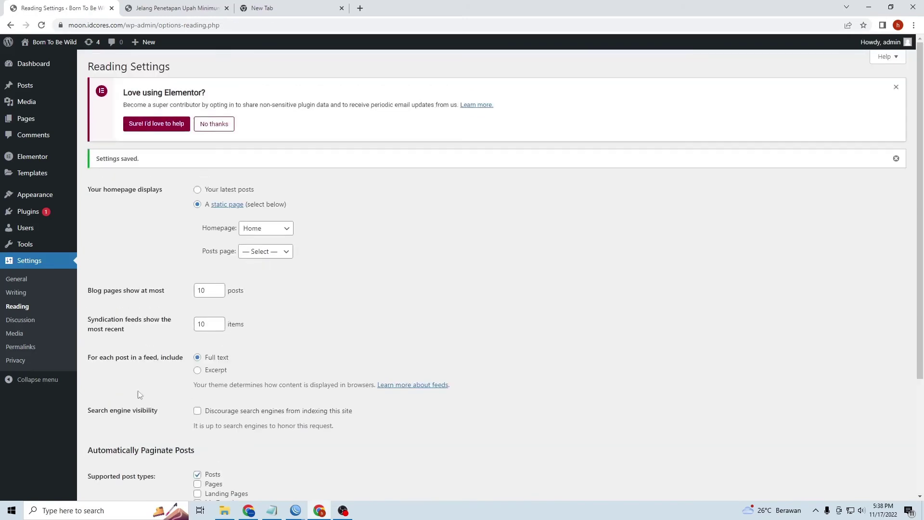
Reload the published post in its browser tab, view its page 2, and return to page 1.
left_click(166, 6)
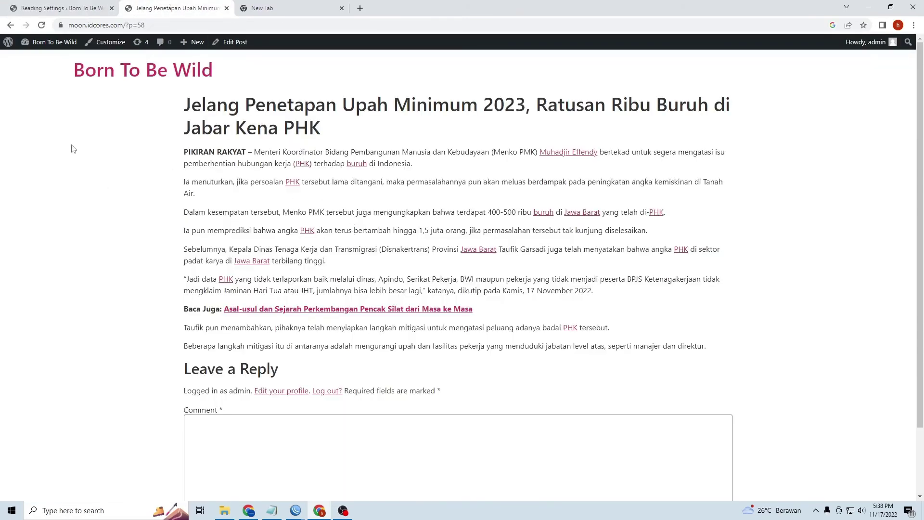
left_click(42, 25)
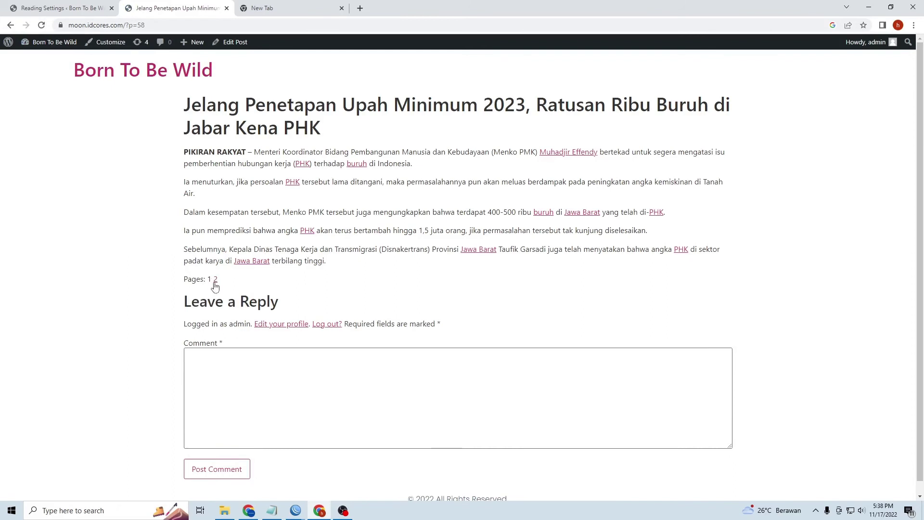
left_click_drag(183, 282, 226, 285)
left_click(256, 286)
left_click(215, 280)
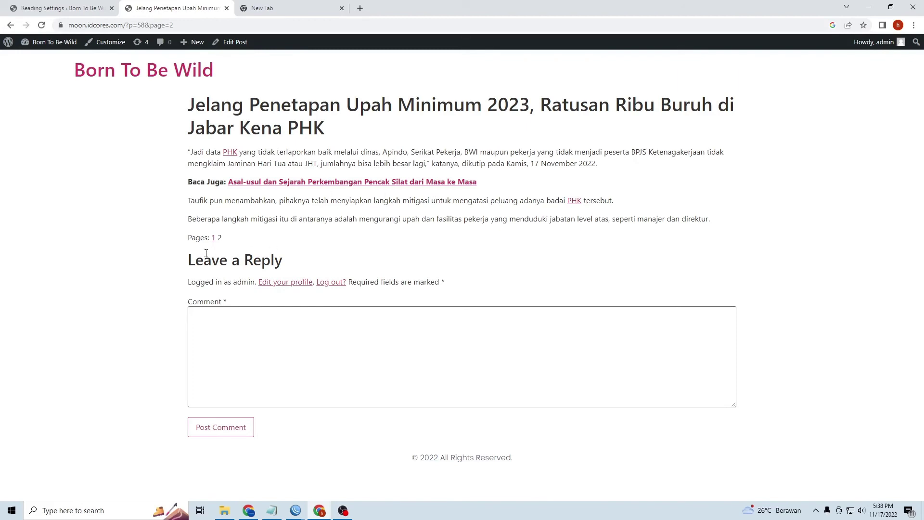
left_click(213, 238)
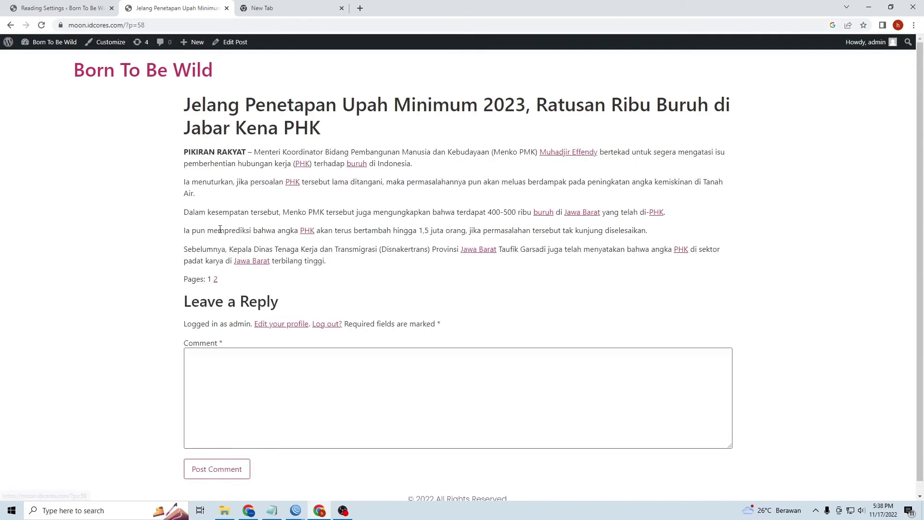
In the Reading settings, switch the post split to approximate words per page with a much lower word count and save.
left_click(60, 8)
scroll(190, 245, "down", 3)
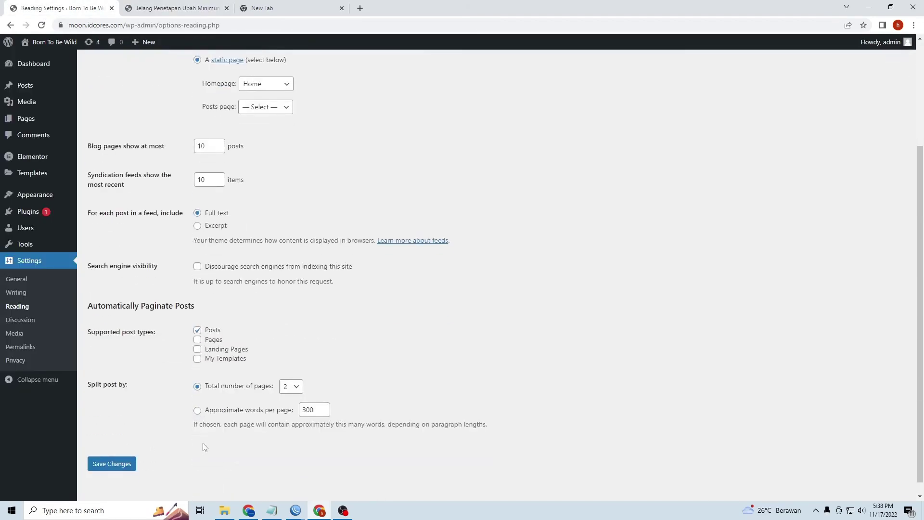
left_click(198, 410)
left_click_drag(308, 410, 286, 415)
type("1")
left_click(127, 464)
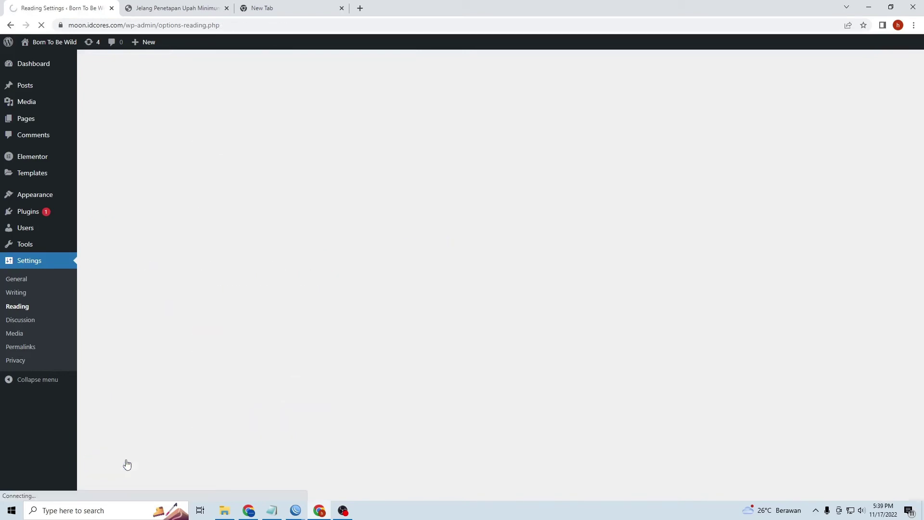
Reload the published post and check how its text is divided, viewing page 1 and pages 8, 6 and 7.
left_click(195, 7)
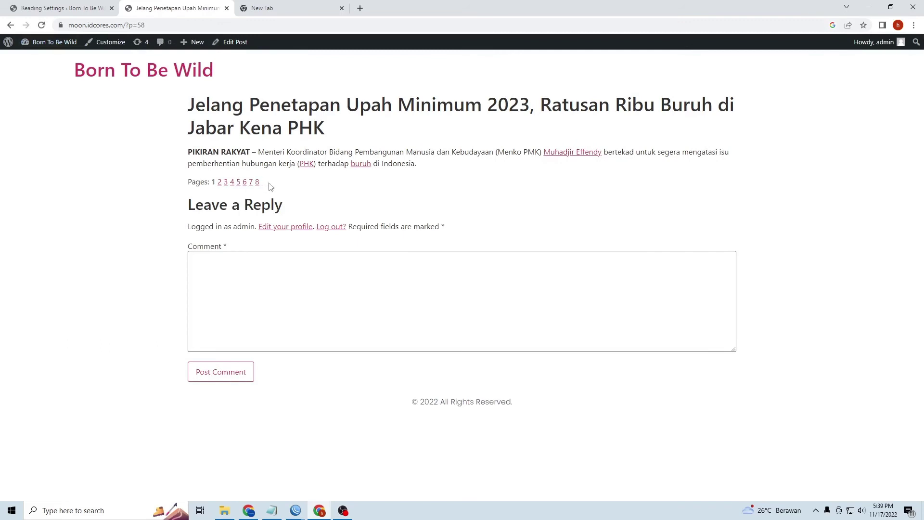
triple_click(262, 153)
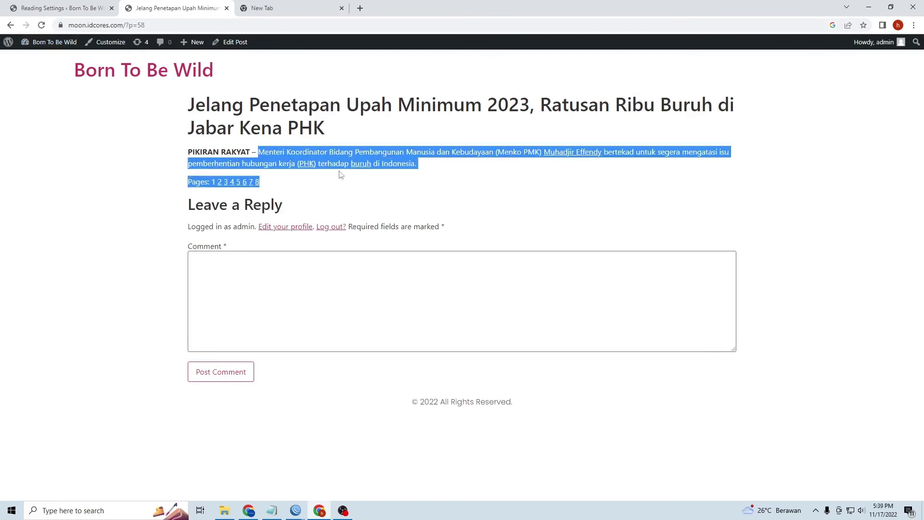
left_click(296, 175)
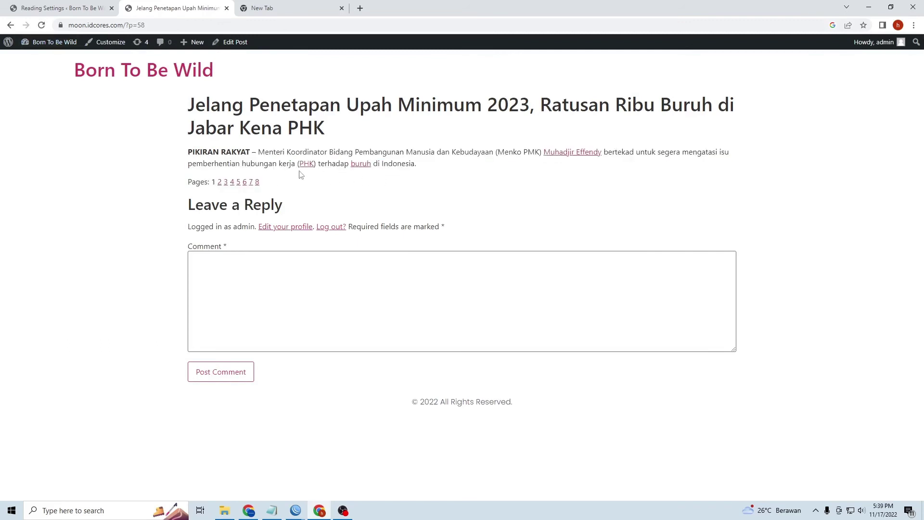
left_click(257, 184)
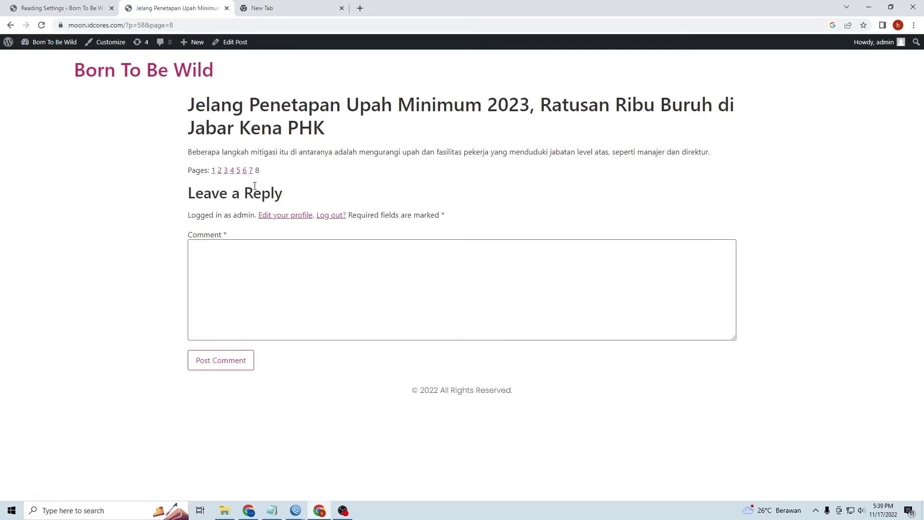
left_click(247, 176)
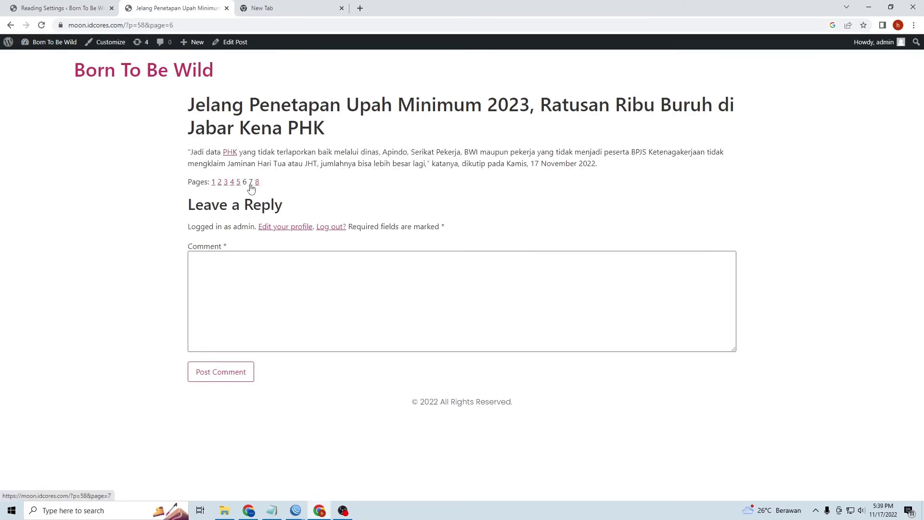
left_click(251, 185)
left_click(257, 189)
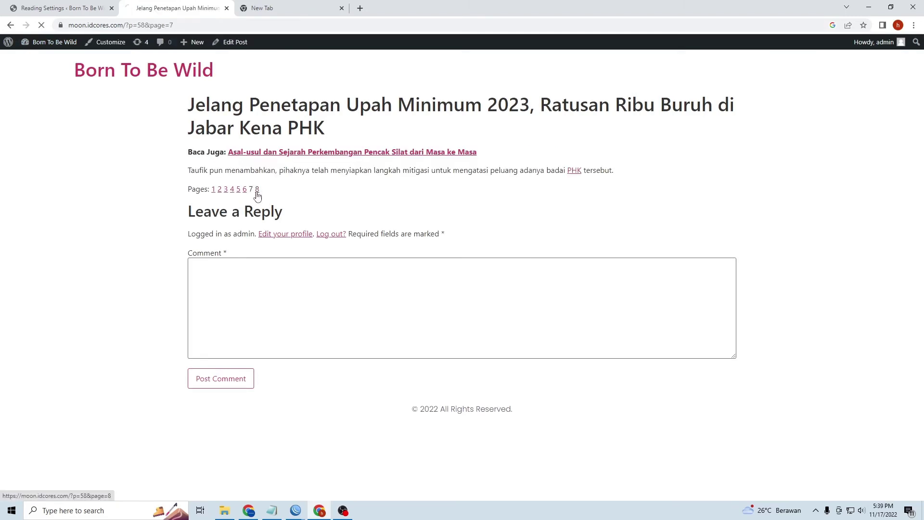
left_click_drag(335, 150, 182, 101)
left_click(436, 174)
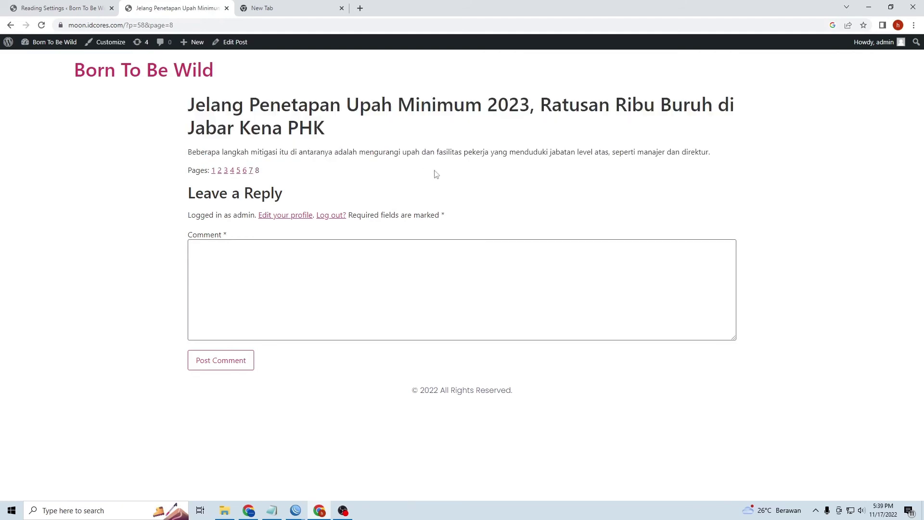
Return to the admin area and open the list of all posts.
left_click(50, 8)
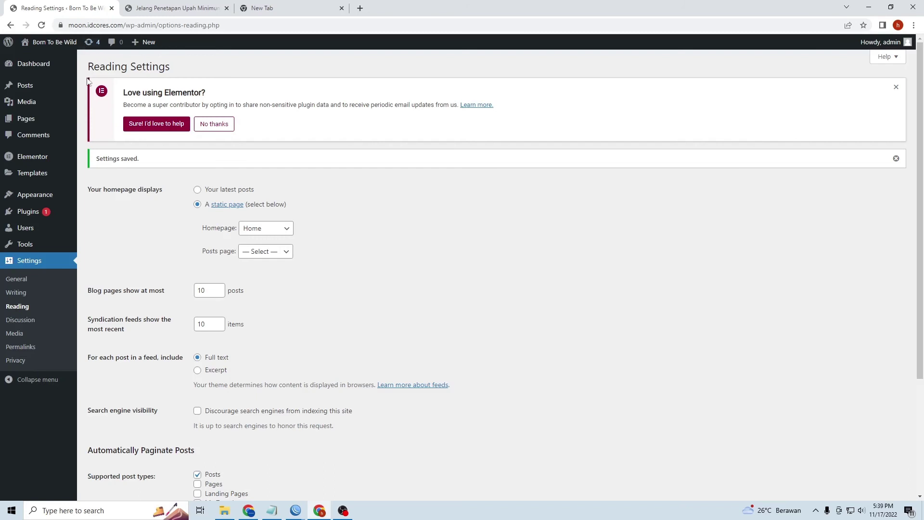
mouse_move(53, 103)
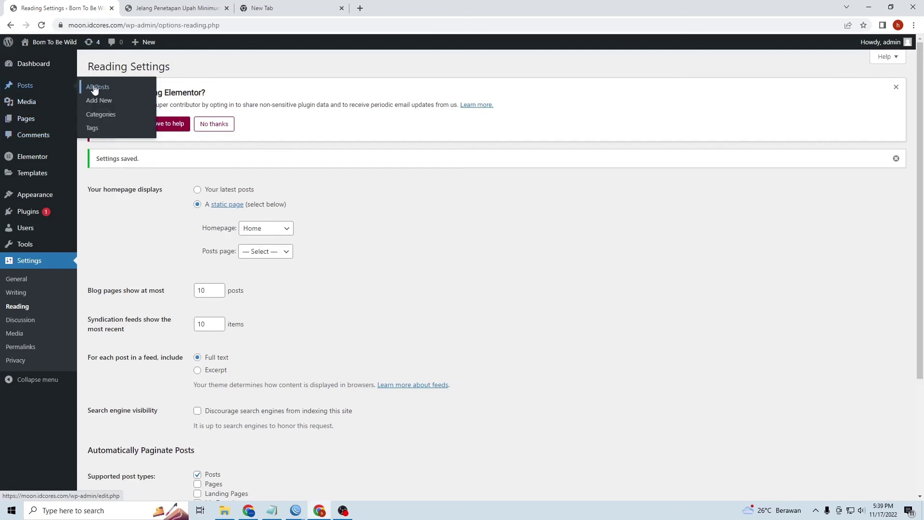
left_click(95, 89)
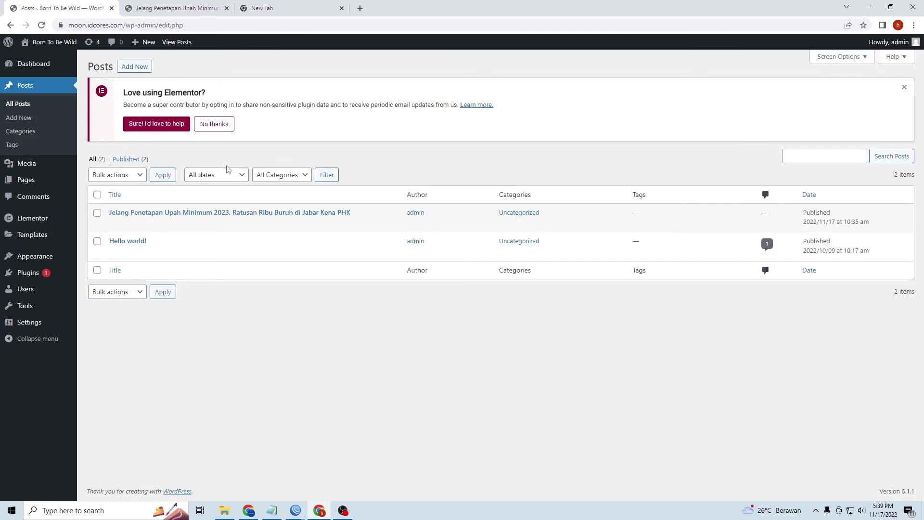
Open the list of installed plugins and look at the Automatically Paginate Posts entry.
mouse_move(45, 275)
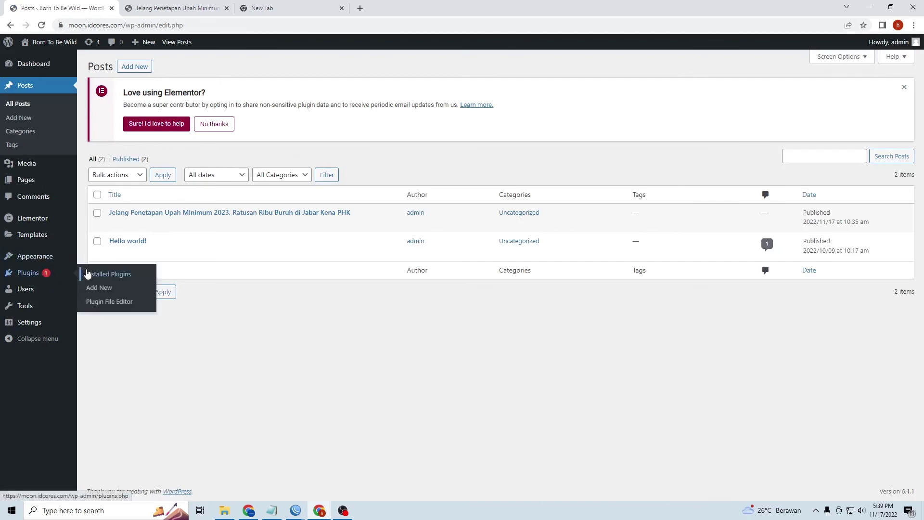
left_click(87, 271)
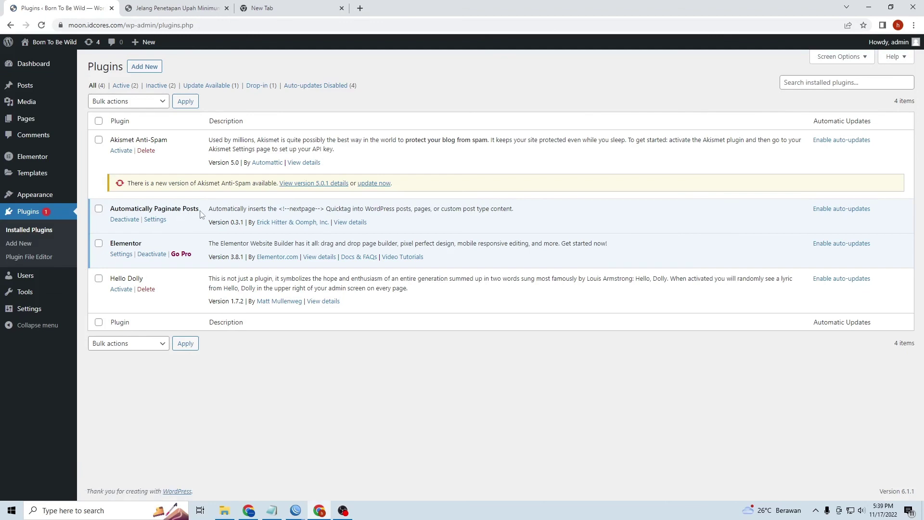
left_click_drag(201, 214, 110, 209)
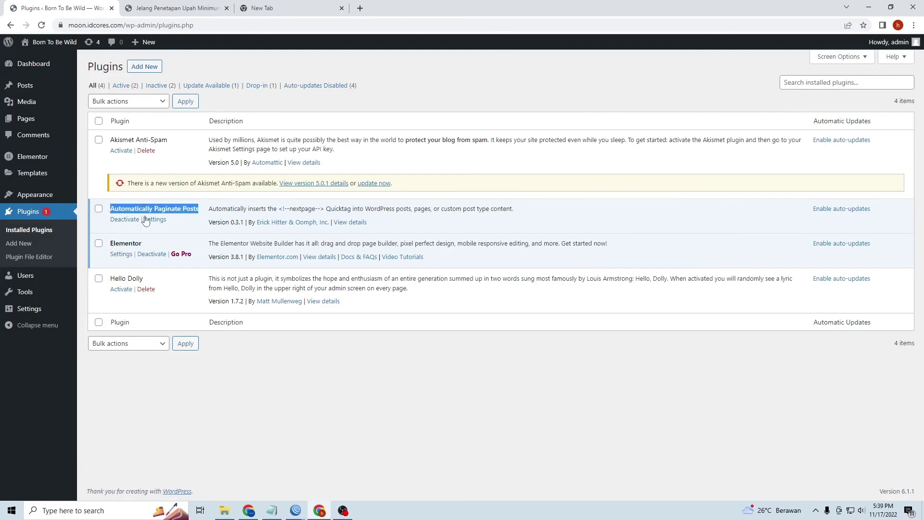
left_click(177, 224)
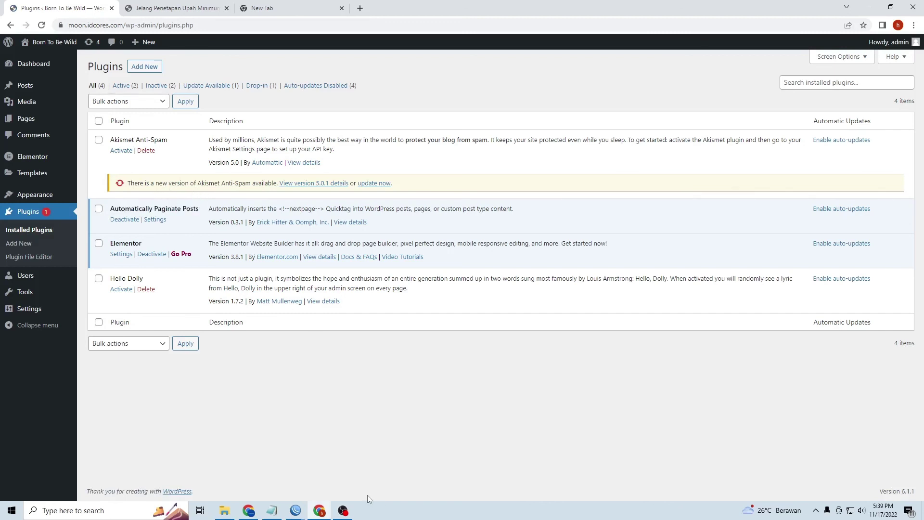
left_click(345, 509)
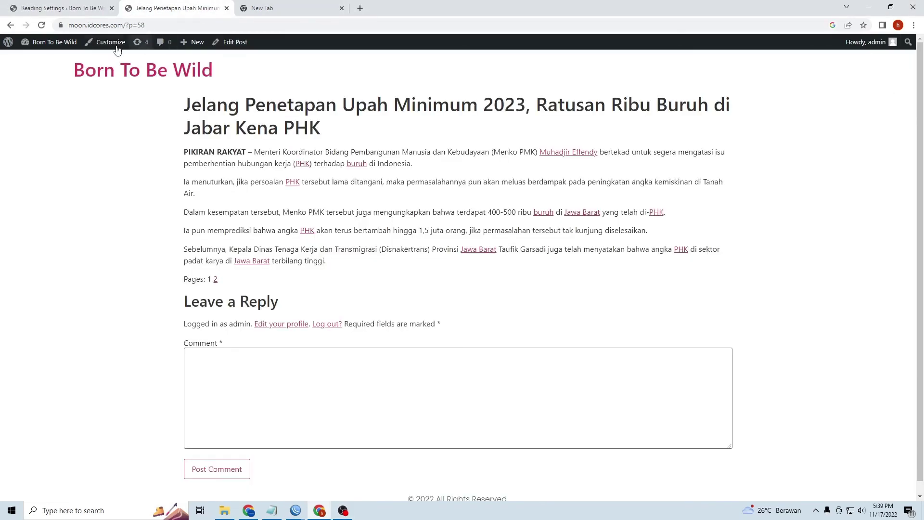
Reload the published post again and review the text on its first page and on pages 6, 7 and 8.
left_click(42, 25)
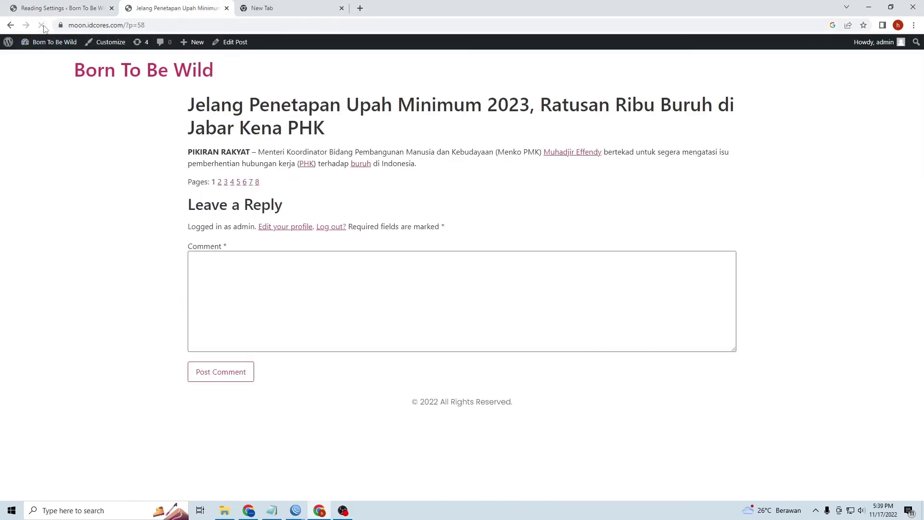
left_click_drag(258, 152, 299, 173)
left_click(300, 174)
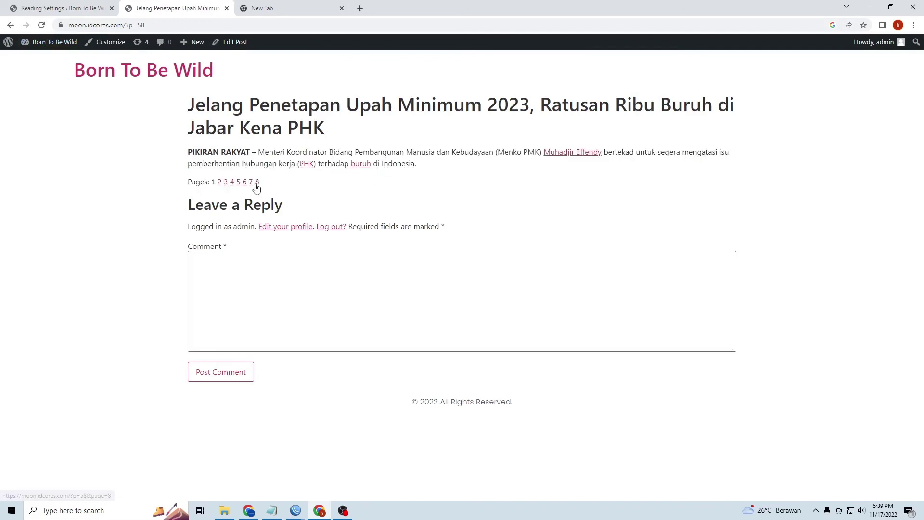
left_click(257, 183)
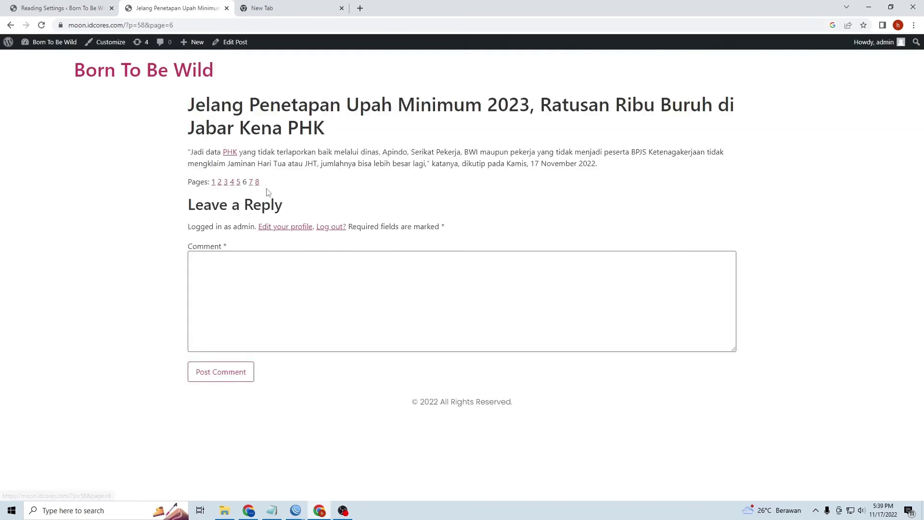
left_click(250, 182)
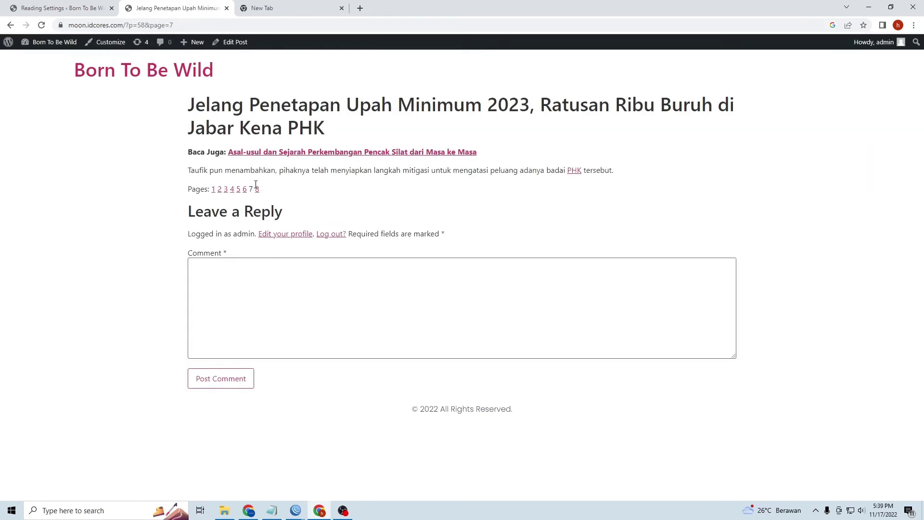
left_click(257, 189)
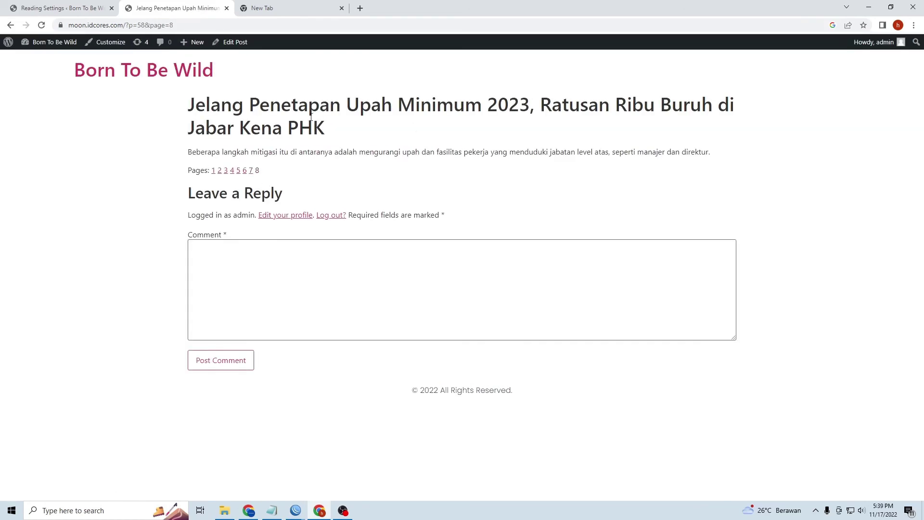
left_click_drag(334, 151, 181, 101)
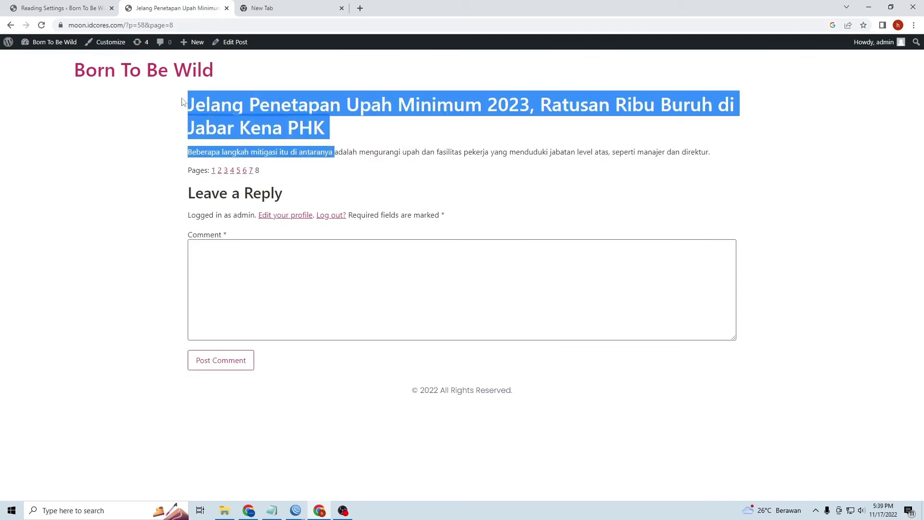